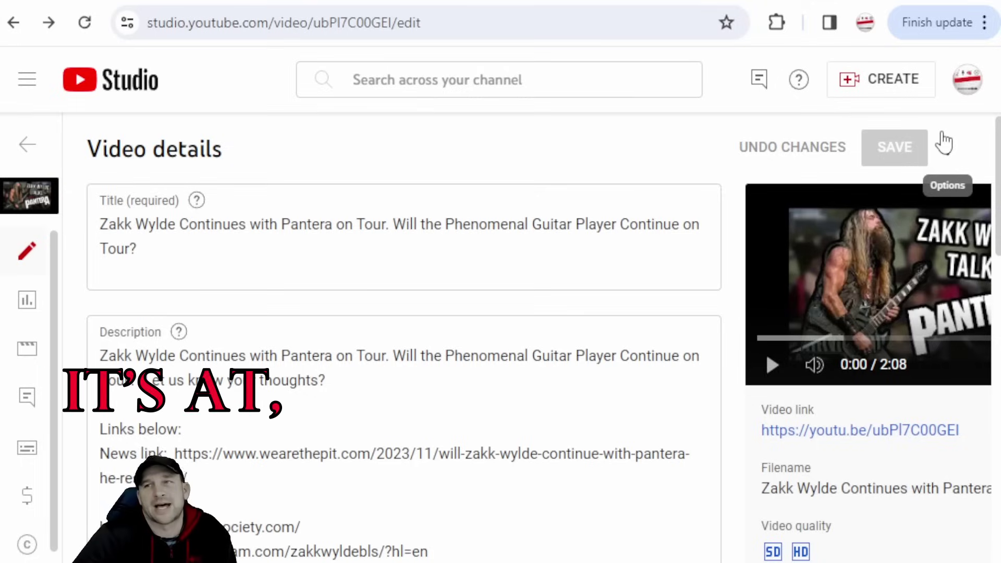
Step: Promote the video from YouTube Studio through its Options menu
left_click(946, 147)
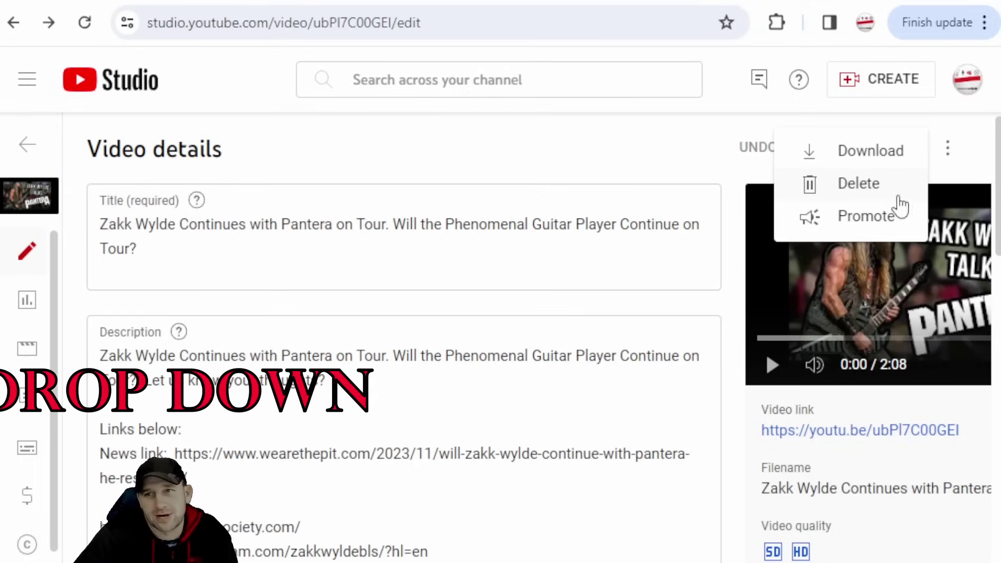
left_click(868, 229)
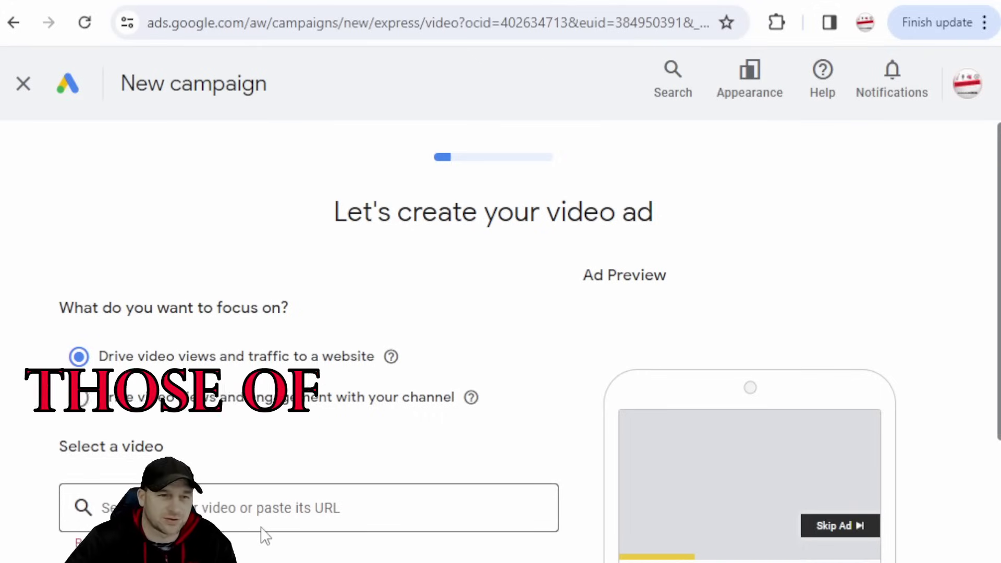
Step: Search 'IH' and select the Grand Theft Auto 6 Trailer video for a website-traffic ad
left_click(102, 507)
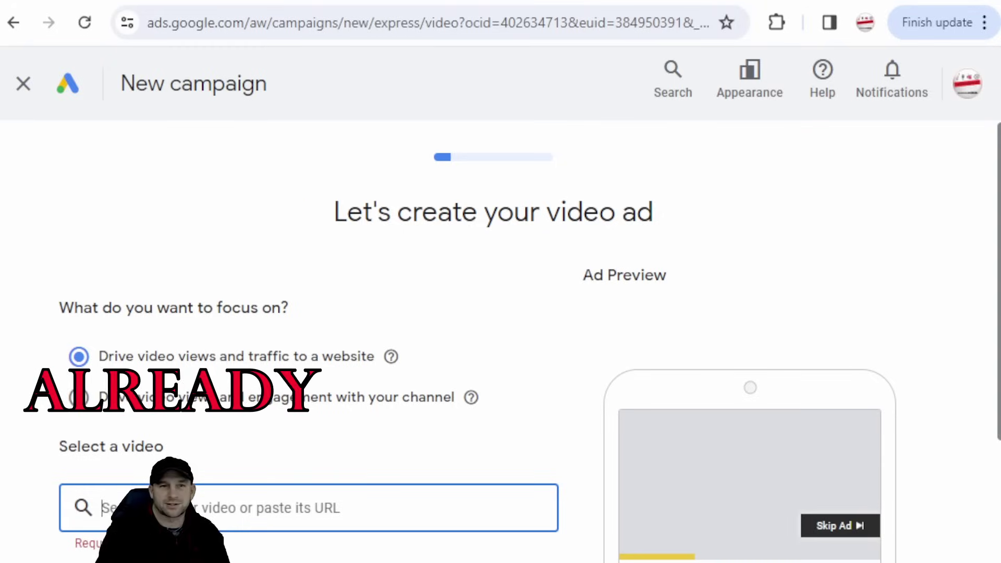
type("IH")
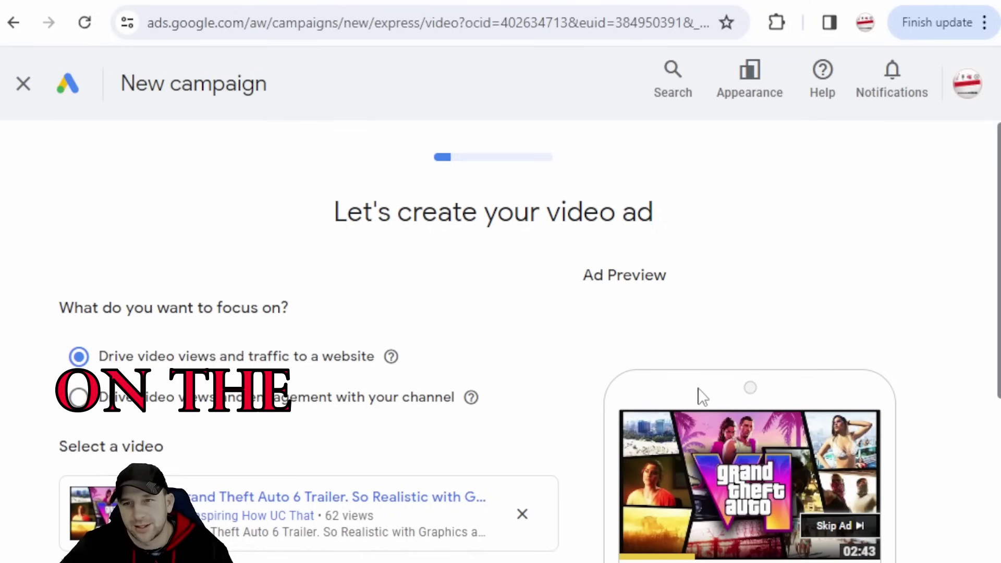
scroll(645, 446, "down", 2)
scroll(656, 447, "down", 2)
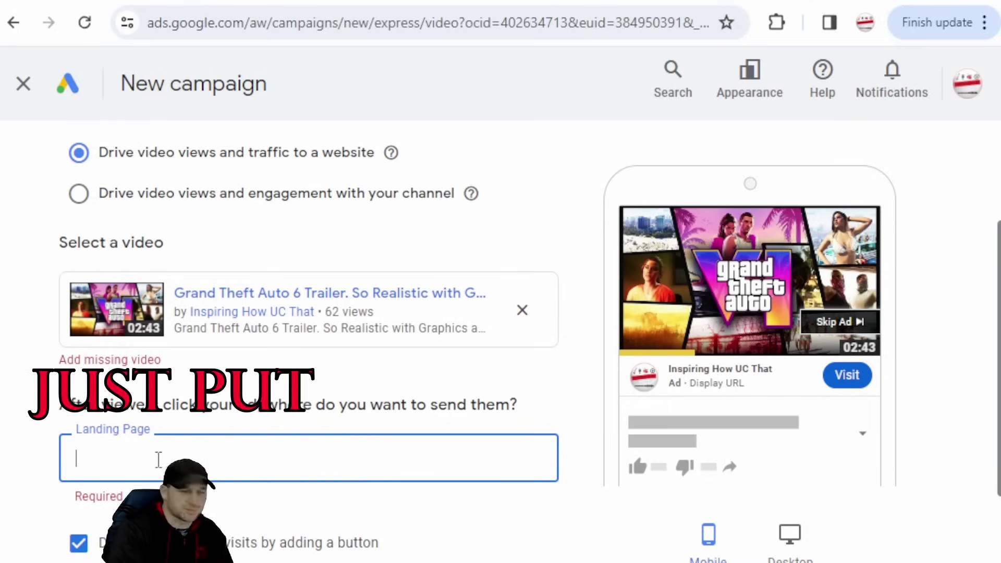
Step: Set the landing page to ww.ihuct.org and go to the 'Visit' button label
type("ww")
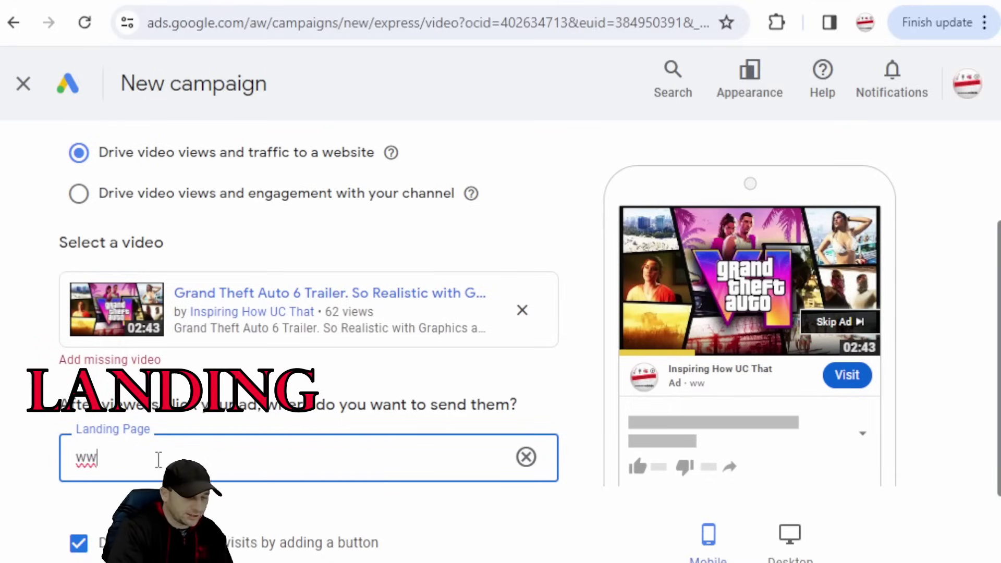
type(".")
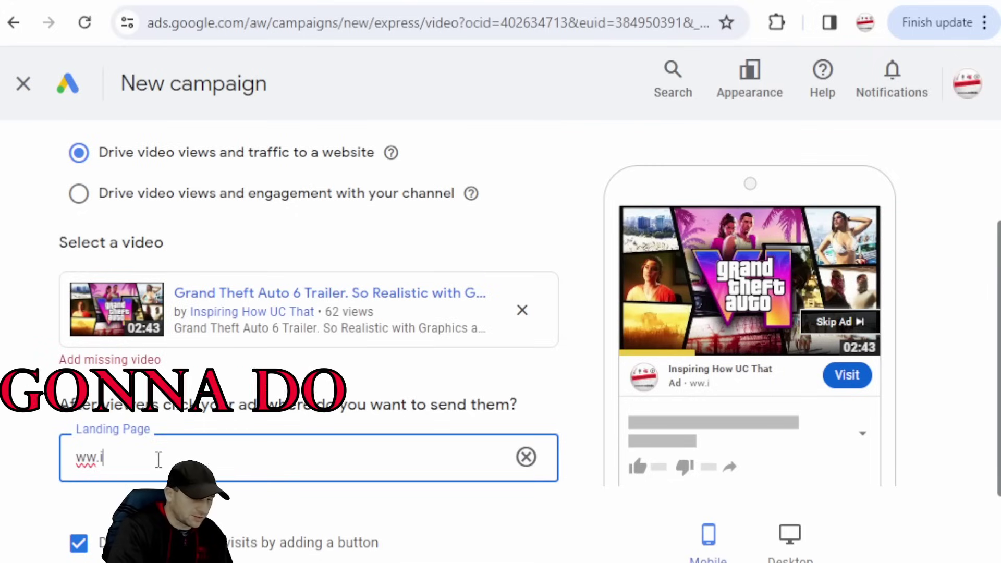
type("ihuct.org")
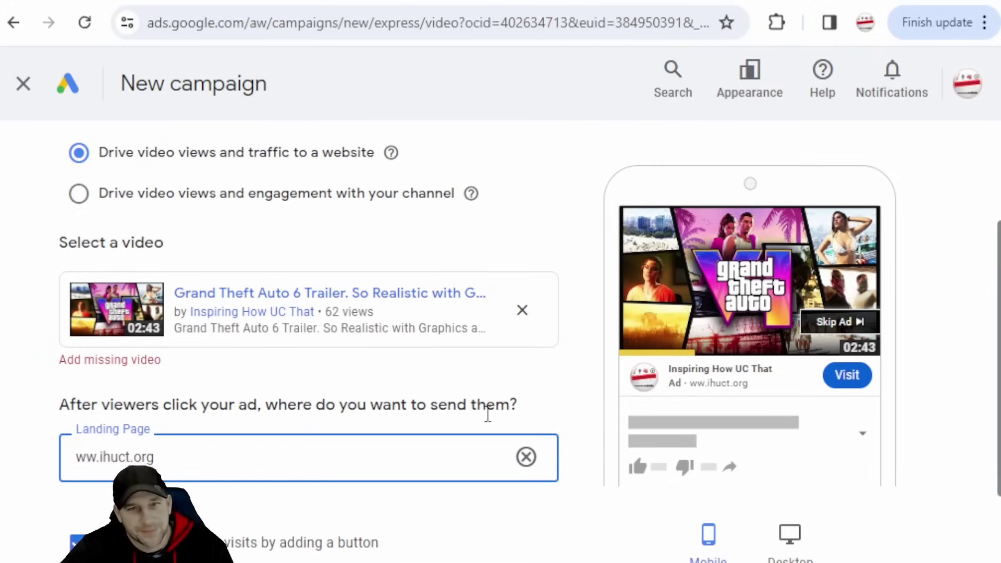
scroll(425, 467, "down", 2)
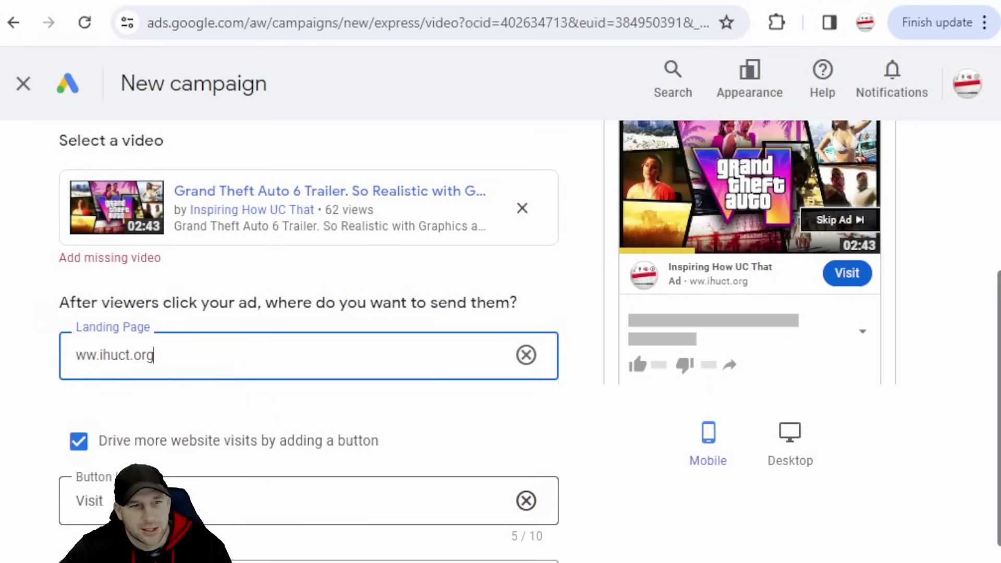
left_click(208, 500)
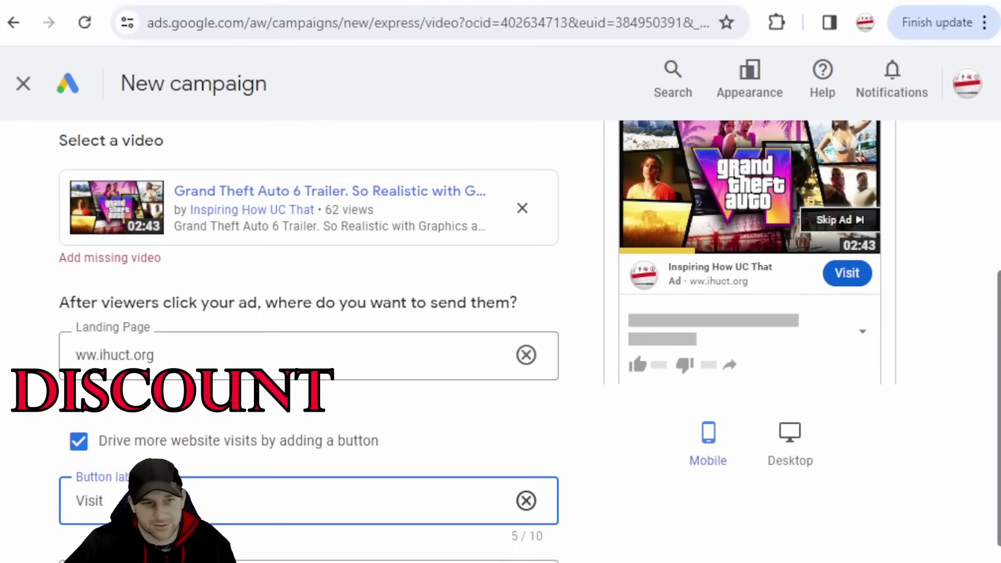
Step: Enter 'Johnny's HVAC' as the ad headline
key("Tab")
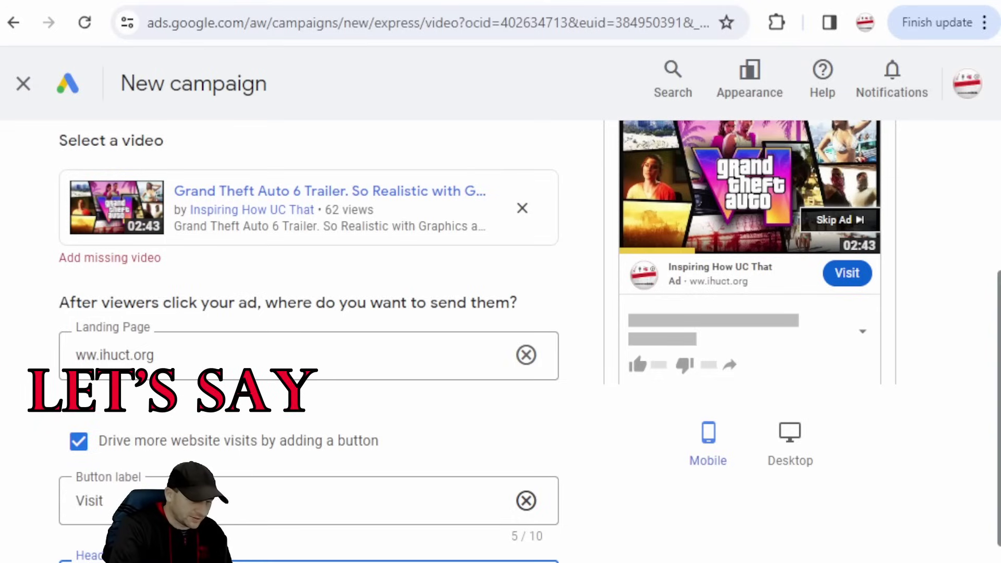
type("Johhny'")
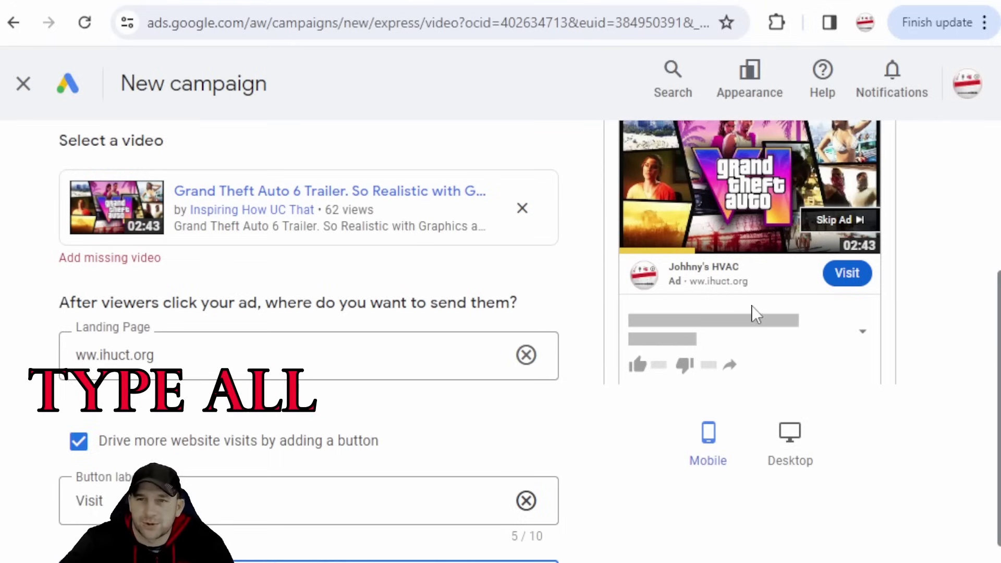
scroll(759, 256, "up", 2)
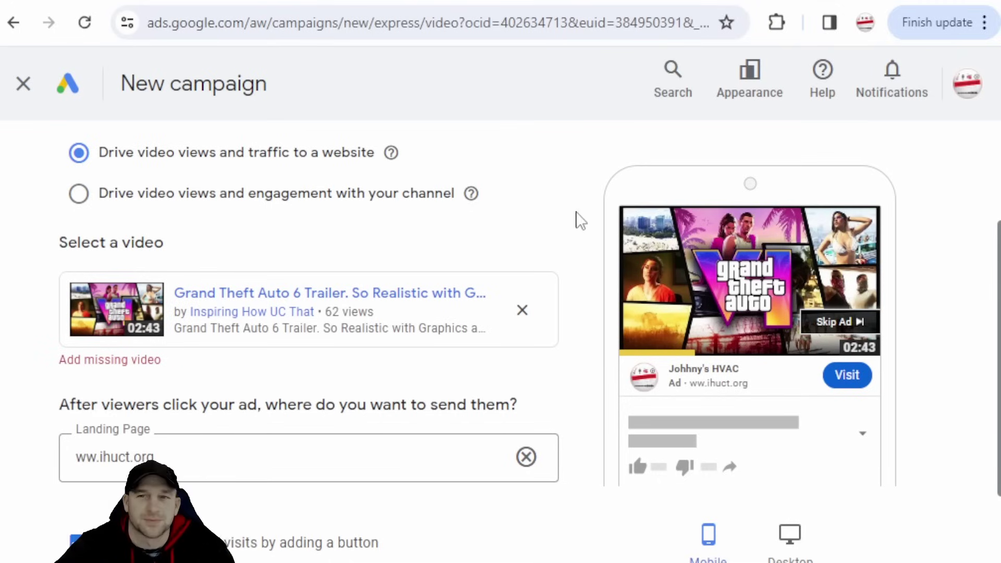
Step: Proceed to the locations and languages step
scroll(761, 331, "down", 2)
scroll(860, 463, "down", 4)
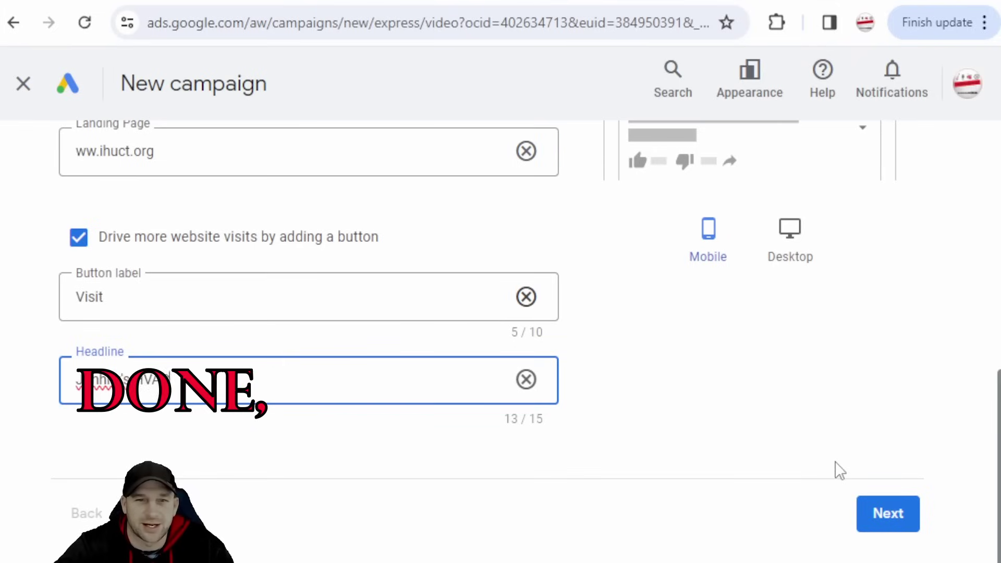
left_click(906, 527)
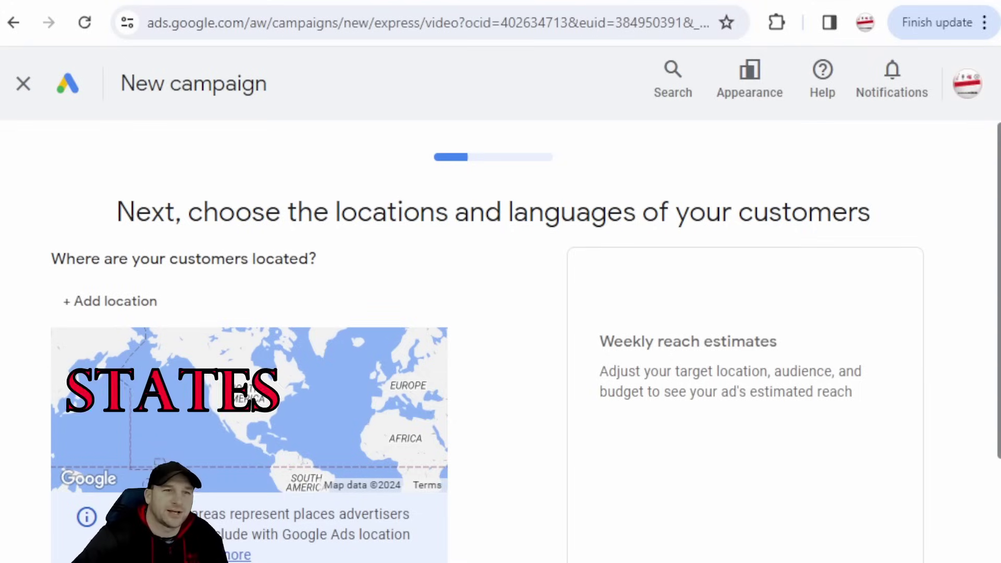
Step: Add Ohio state and the 43035 Ohio postal code as target locations
left_click(115, 304)
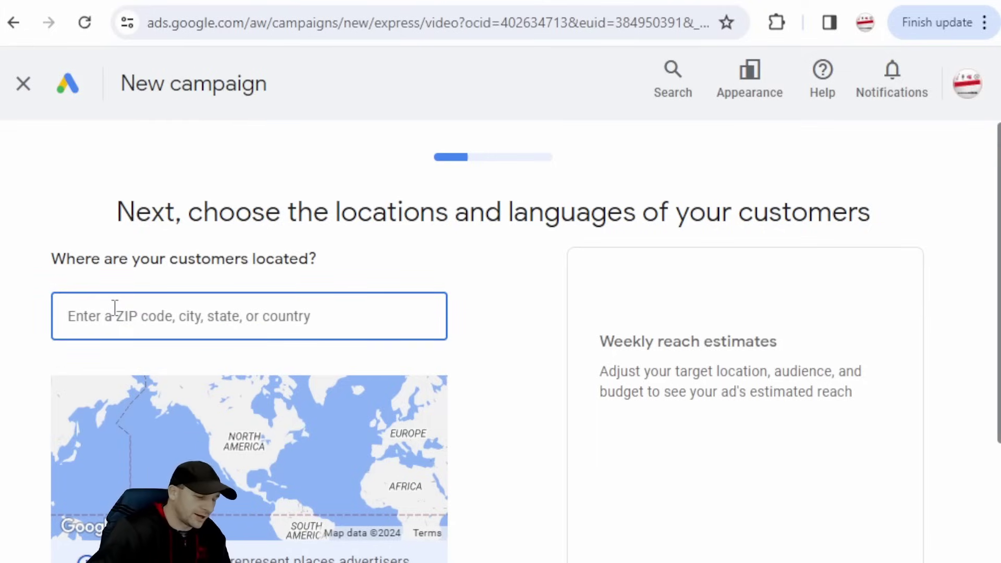
type("Ohio")
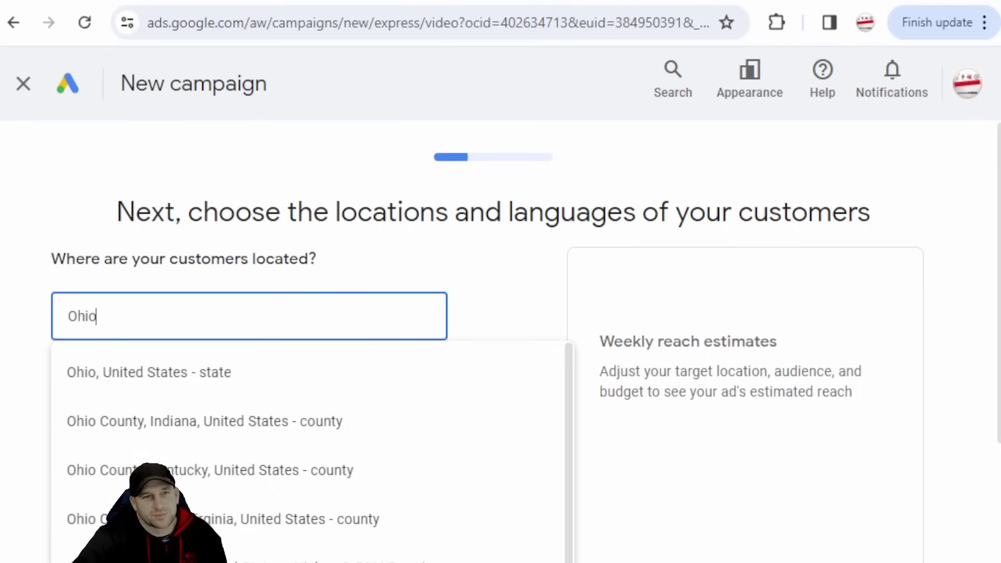
left_click(217, 369)
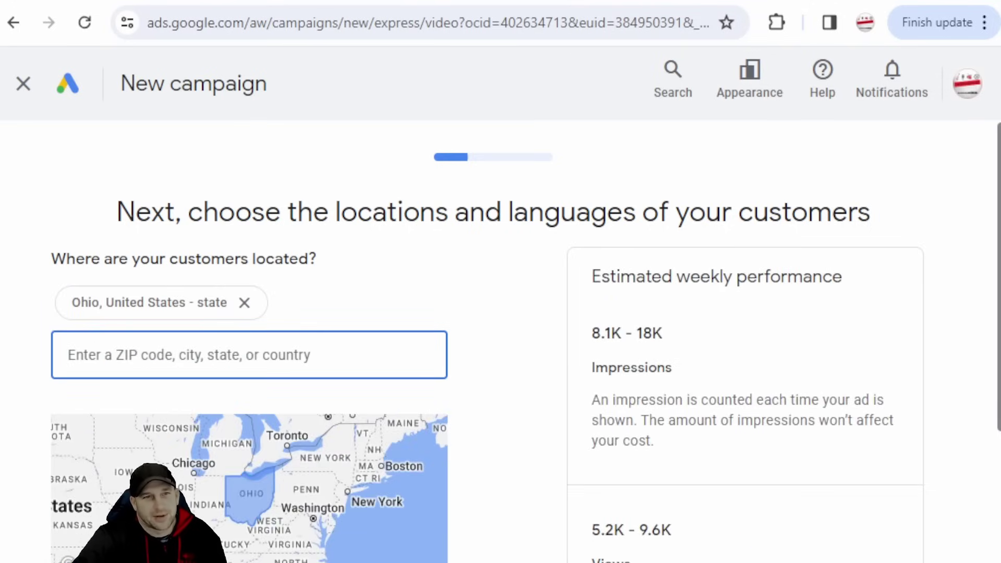
left_click(143, 354)
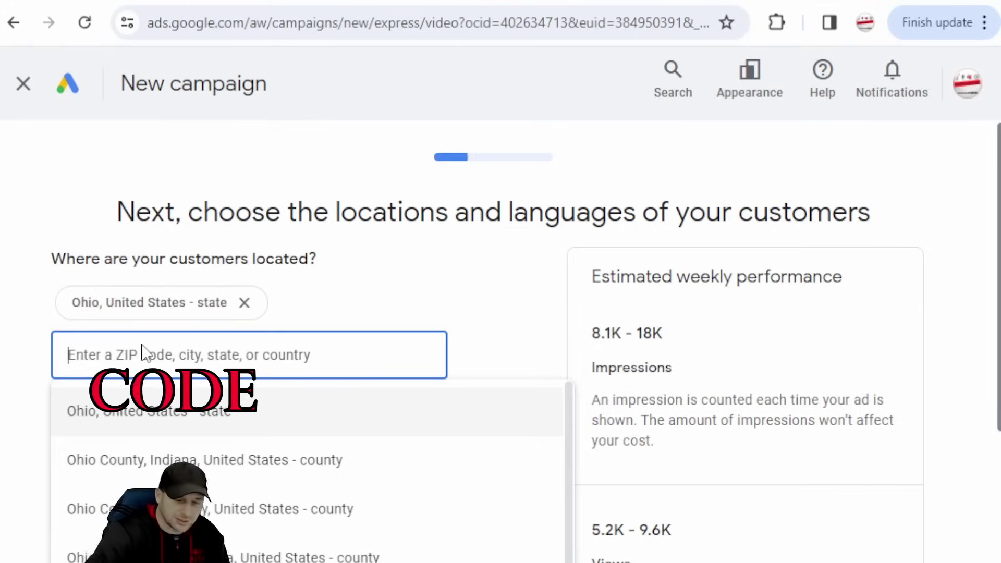
type("43035")
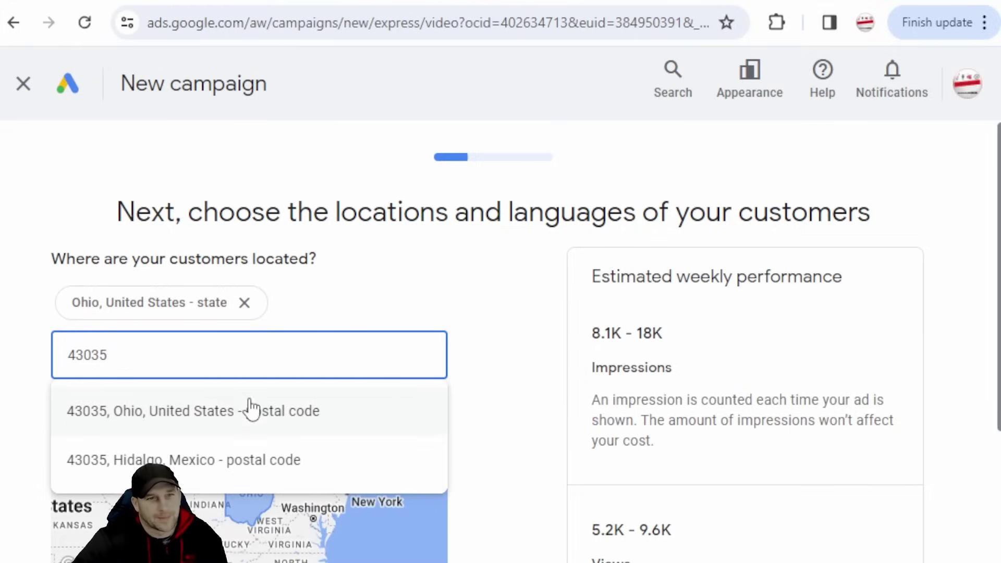
left_click(230, 410)
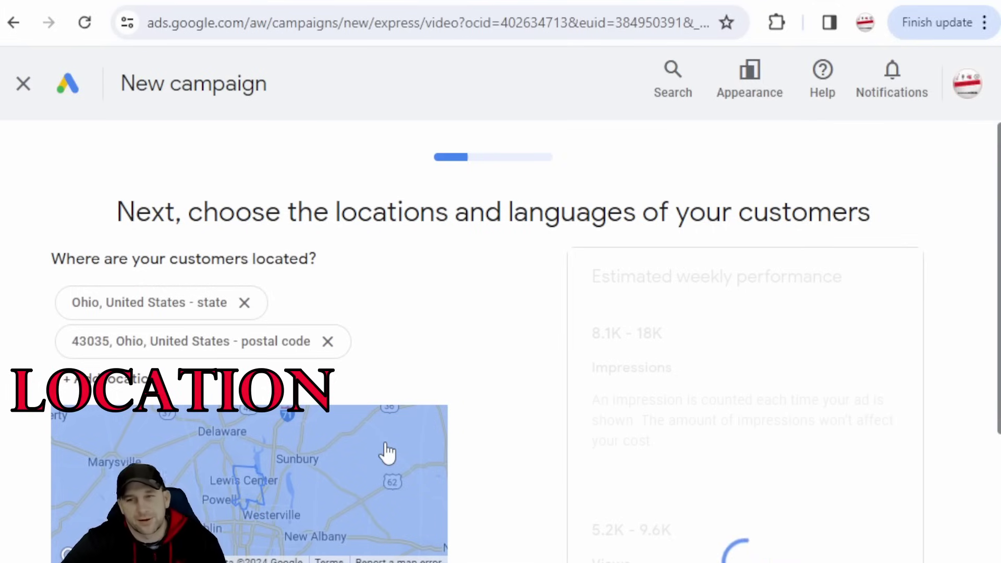
scroll(305, 530, "down", 4)
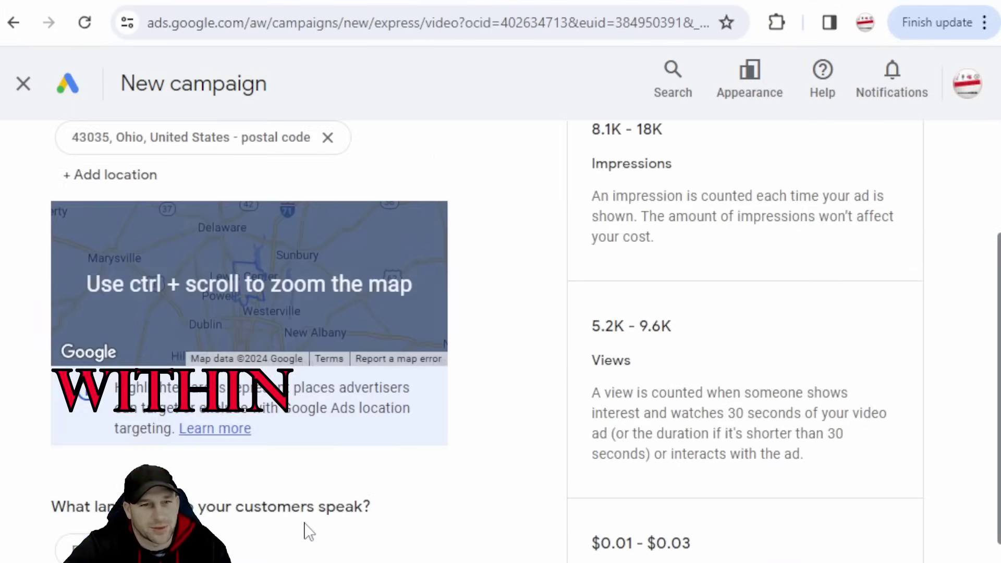
scroll(312, 393, "up", 4)
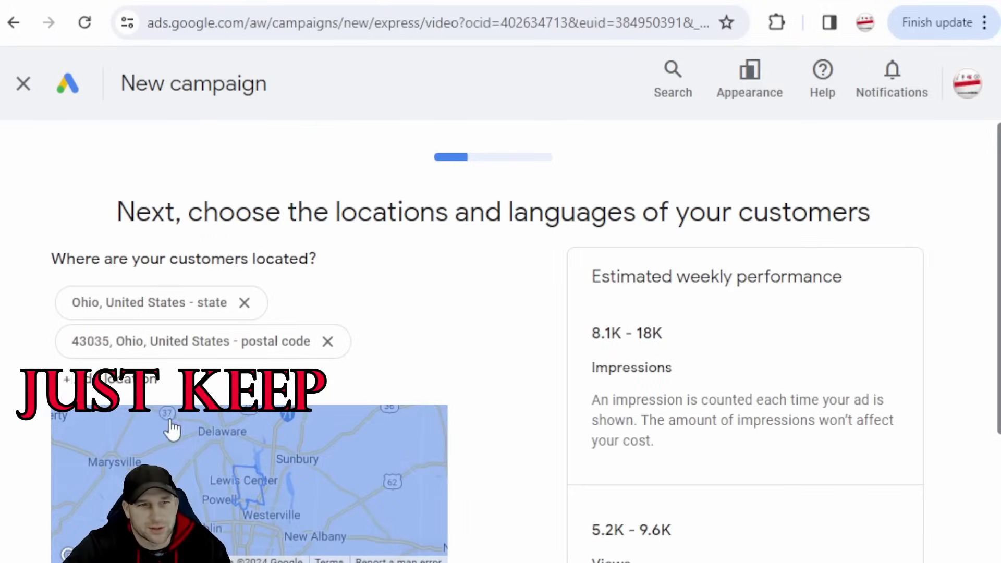
Step: Remove Ohio state so only postal code 43035 remains, keeping English
left_click(243, 303)
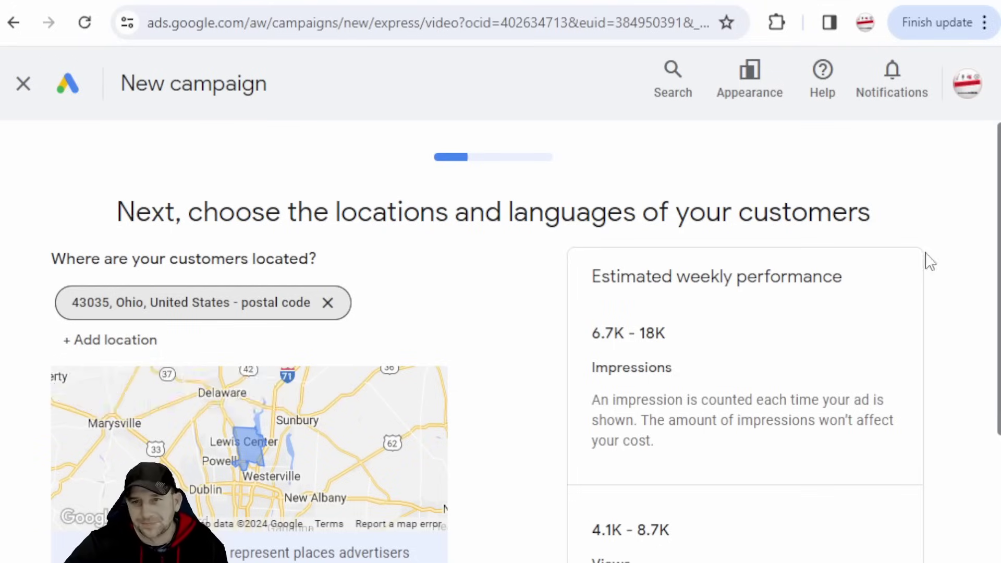
scroll(847, 335, "down", 2)
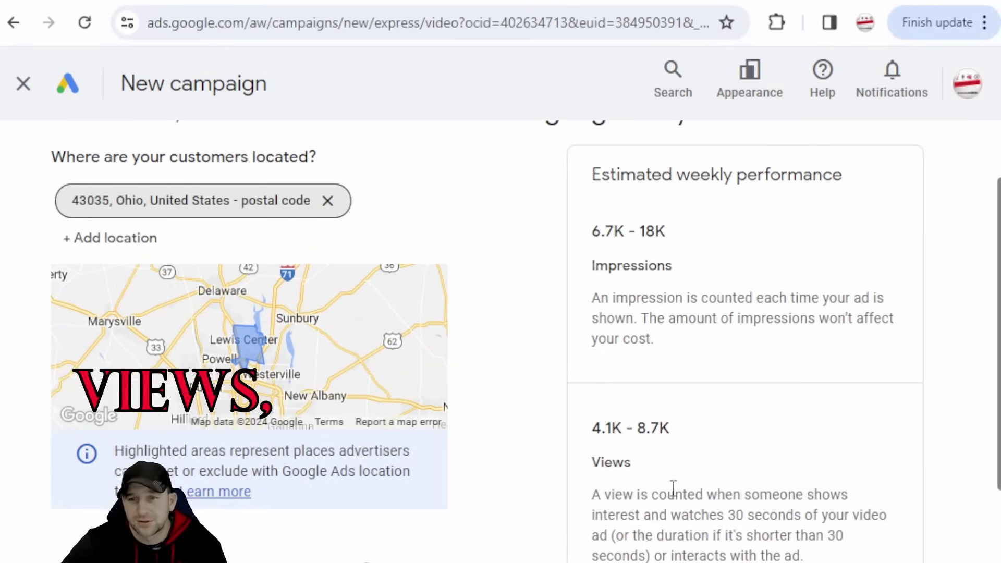
scroll(730, 490, "down", 2)
scroll(724, 495, "down", 2)
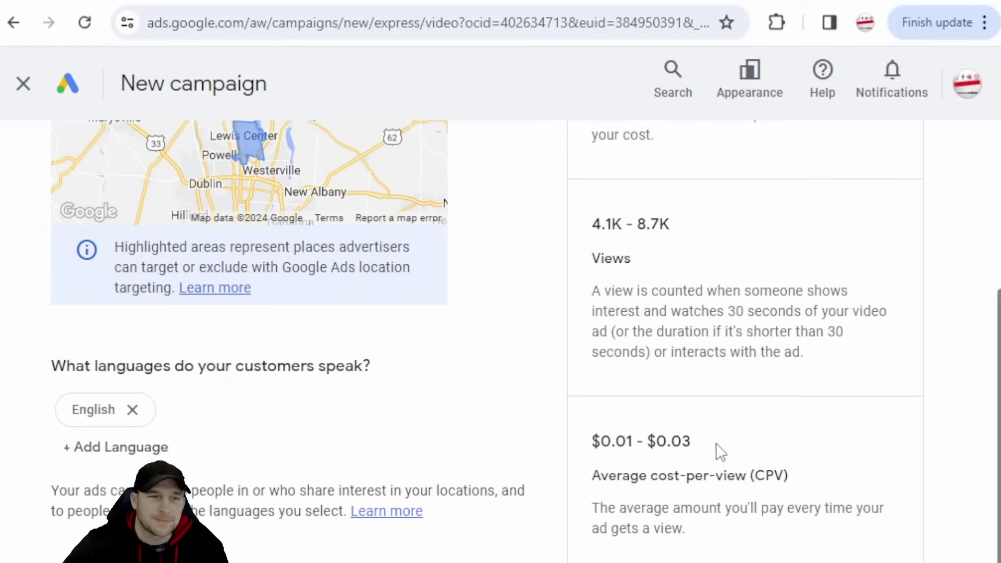
scroll(712, 454, "down", 2)
scroll(710, 431, "down", 2)
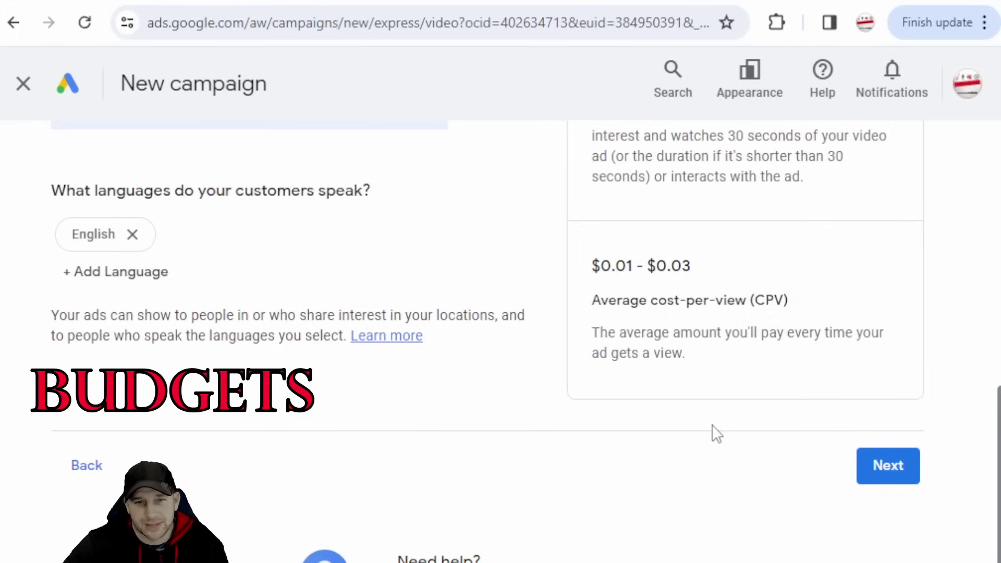
scroll(661, 395, "up", 5)
scroll(665, 399, "down", 4)
scroll(671, 401, "down", 2)
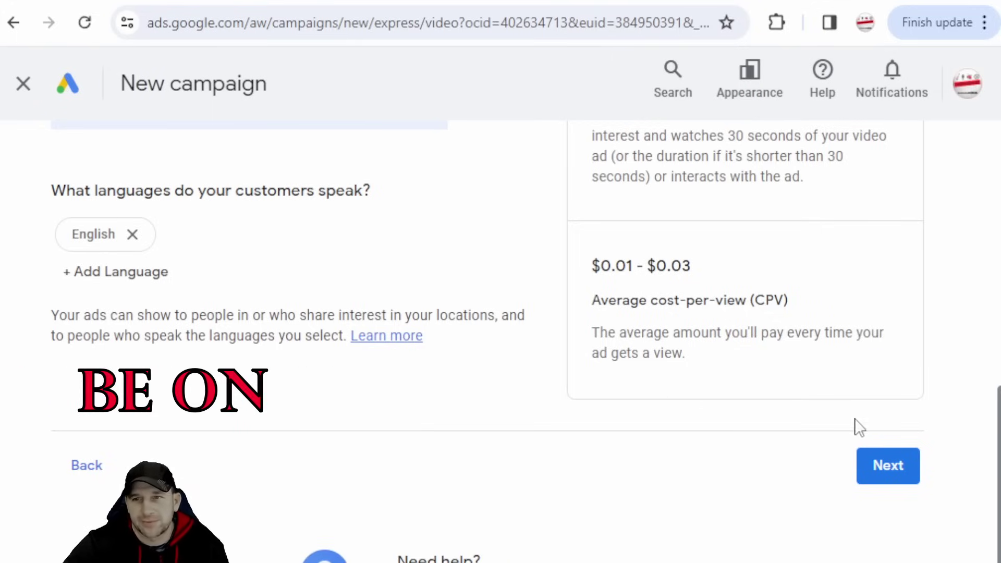
Step: On the demographics step, exclude the 18–24 and 25–34 age groups
left_click(888, 464)
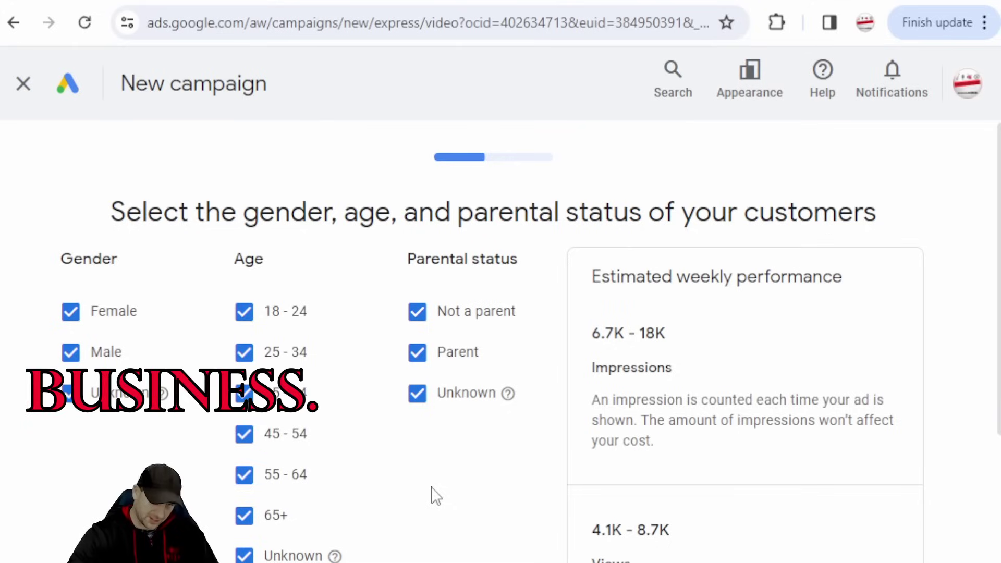
left_click(244, 312)
left_click(244, 353)
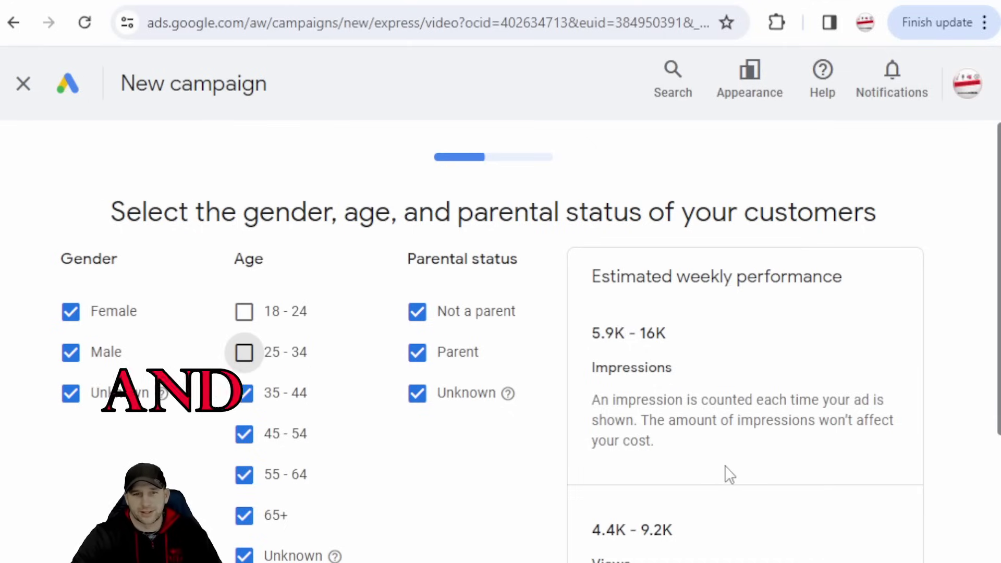
scroll(729, 475, "down", 4)
scroll(719, 418, "up", 4)
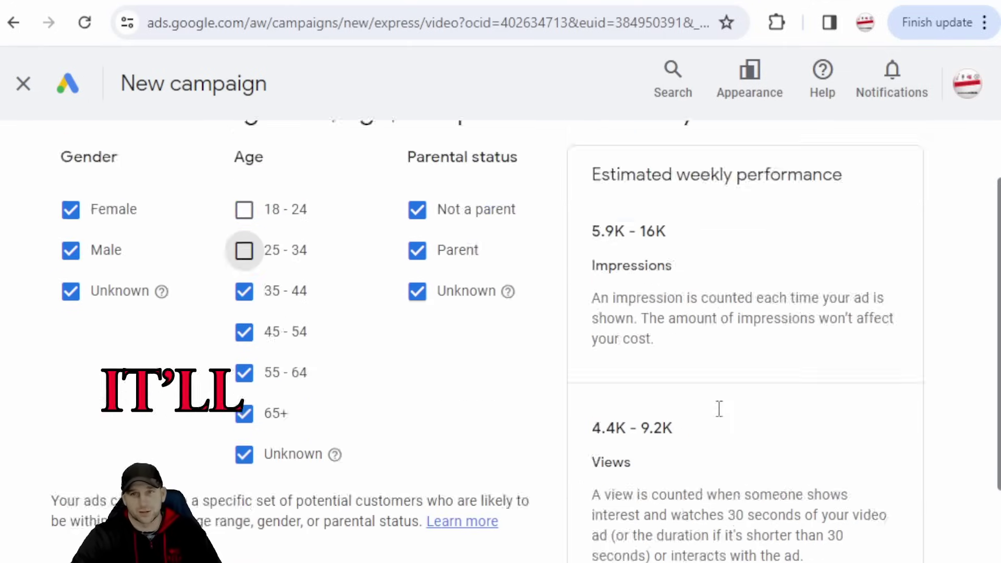
scroll(681, 442, "down", 6)
left_click(817, 557)
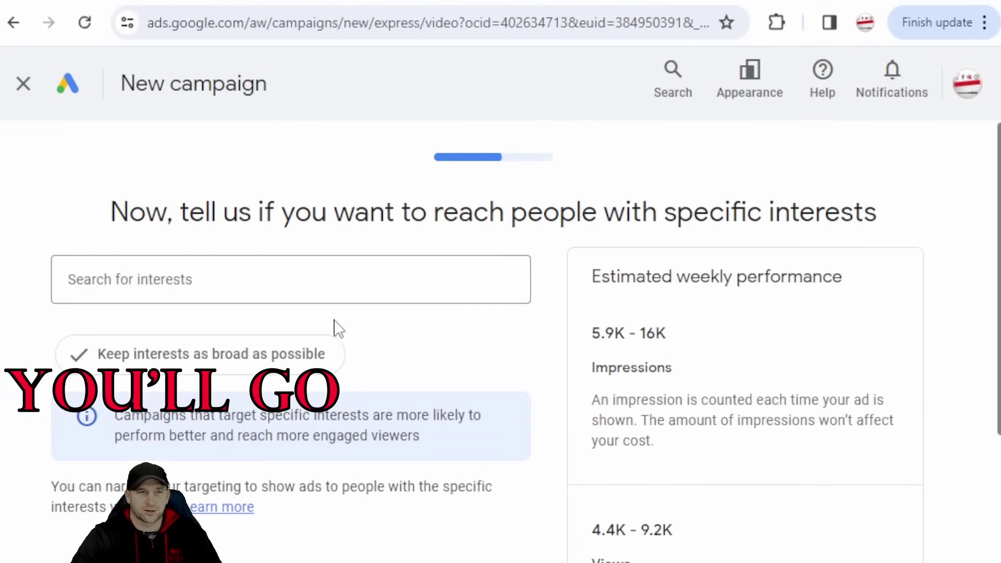
Step: Skip adding interests and continue to the budget step
left_click(277, 281)
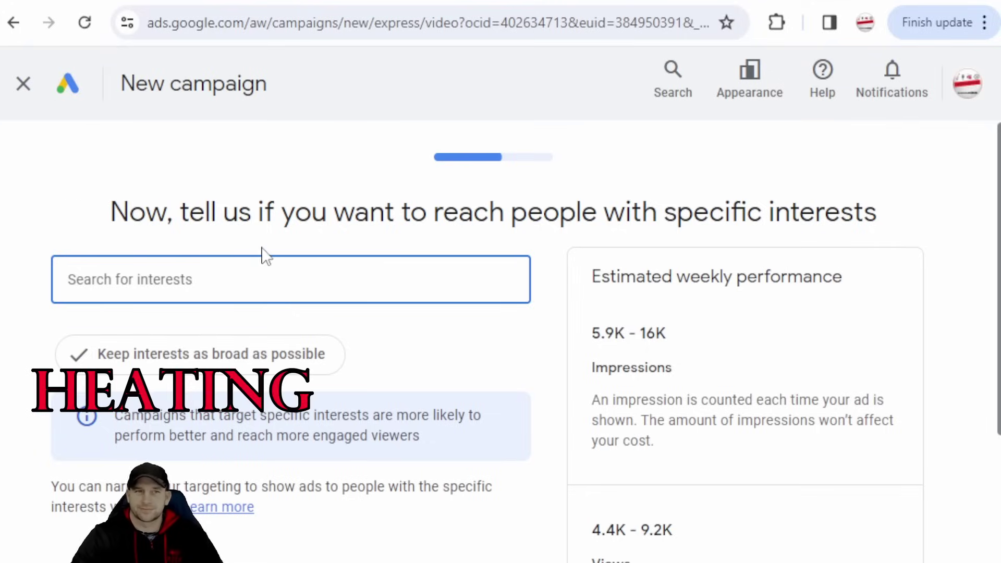
scroll(218, 326, "down", 3)
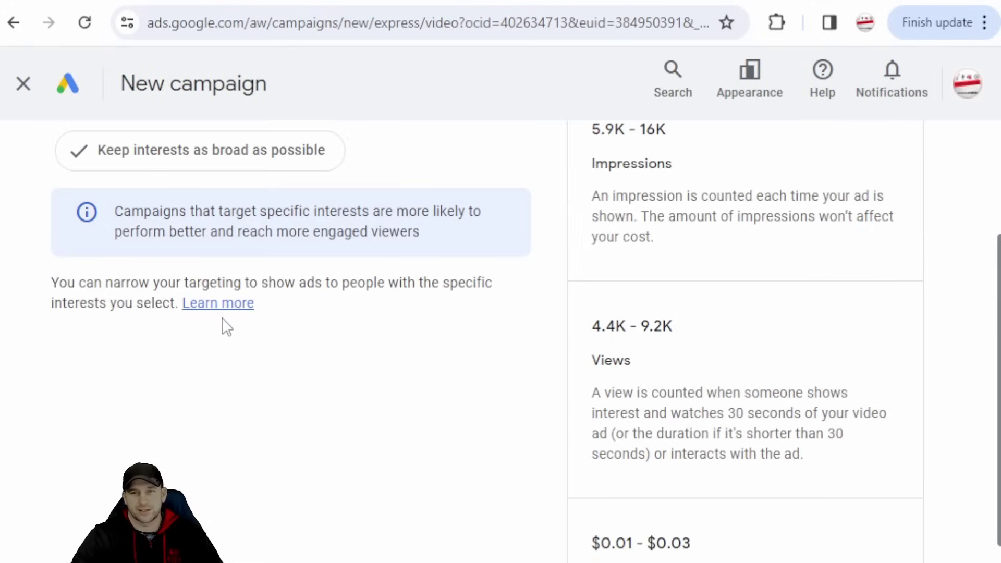
scroll(432, 315, "down", 3)
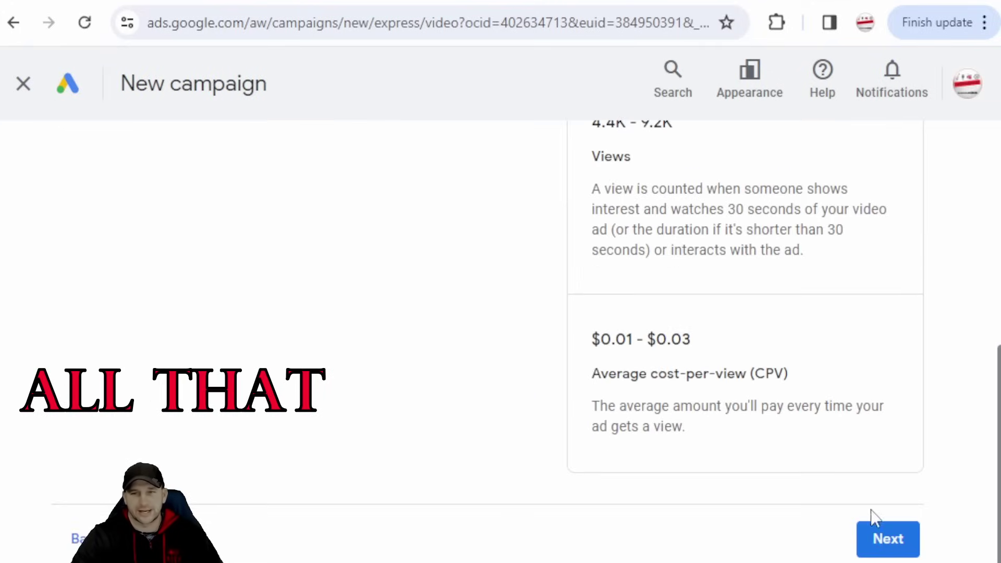
left_click(918, 552)
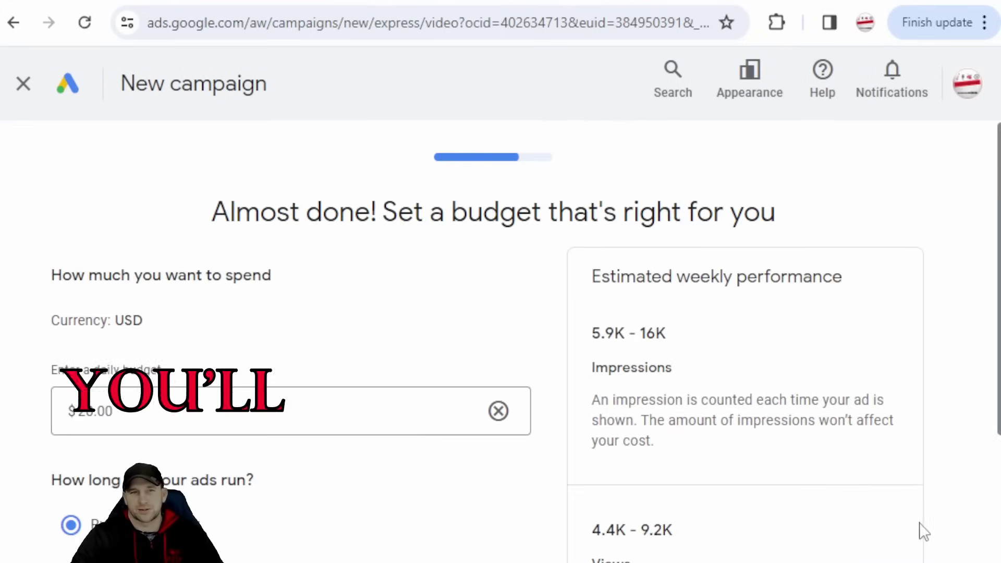
Step: Change the daily budget from $20.00 to $200.00 and review the updated weekly estimates
left_click(156, 417)
type("200")
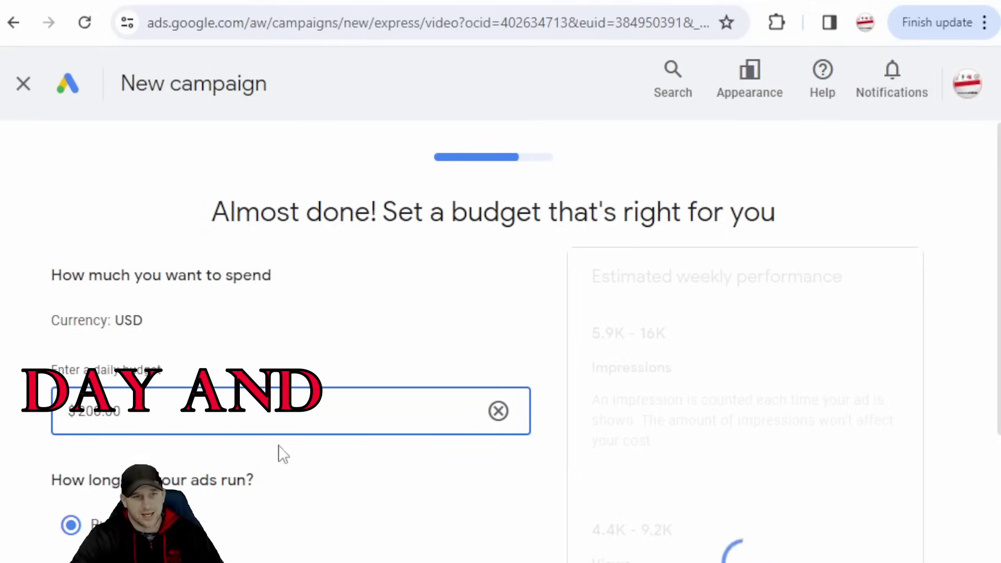
scroll(281, 457, "down", 2)
scroll(363, 466, "down", 2)
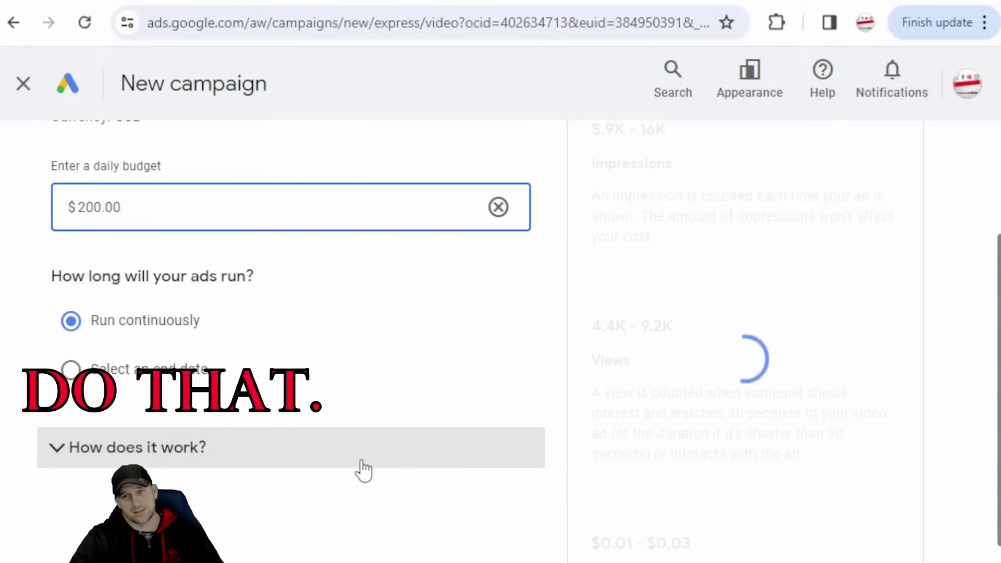
scroll(729, 362, "up", 4)
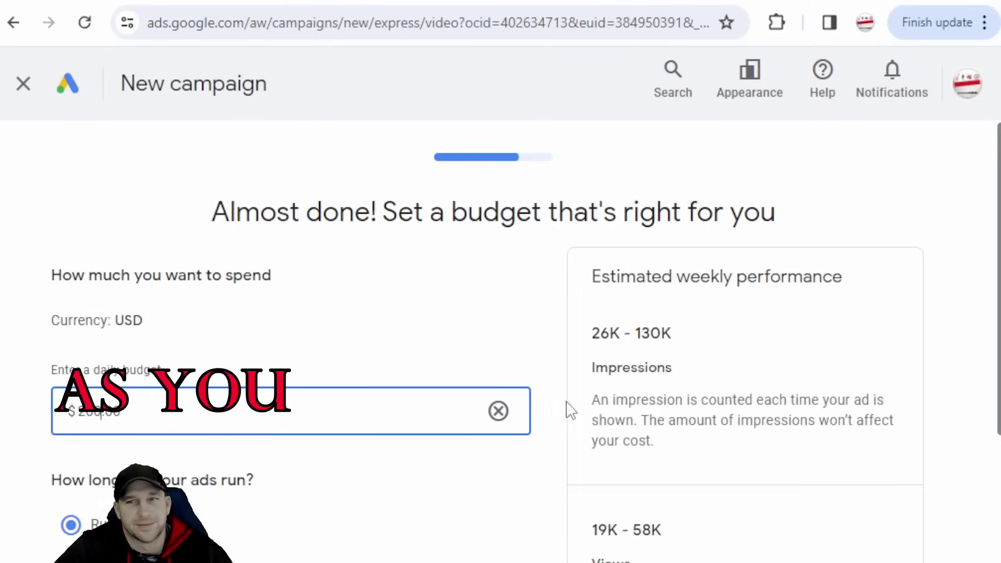
scroll(598, 428, "down", 4)
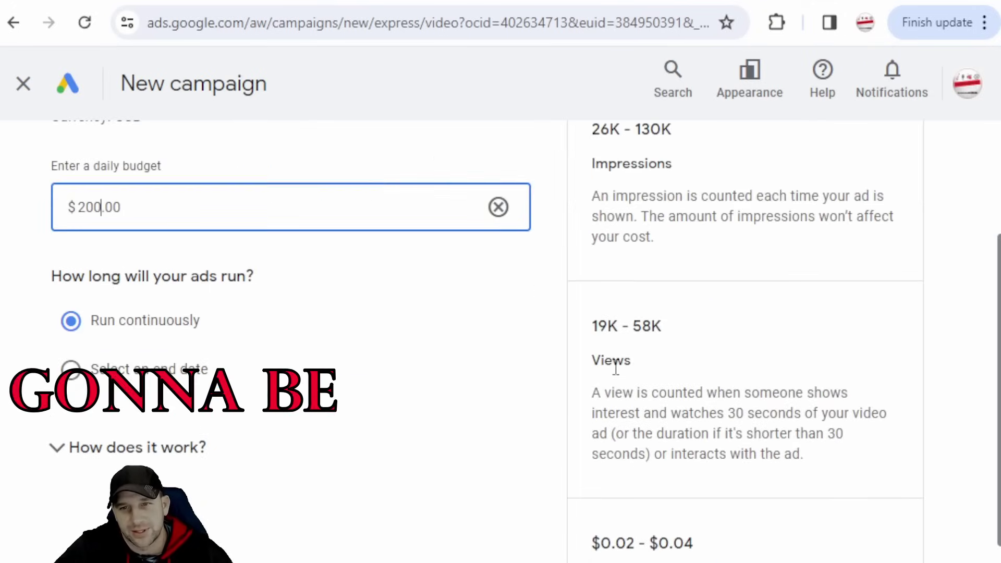
scroll(625, 364, "down", 2)
scroll(626, 385, "up", 6)
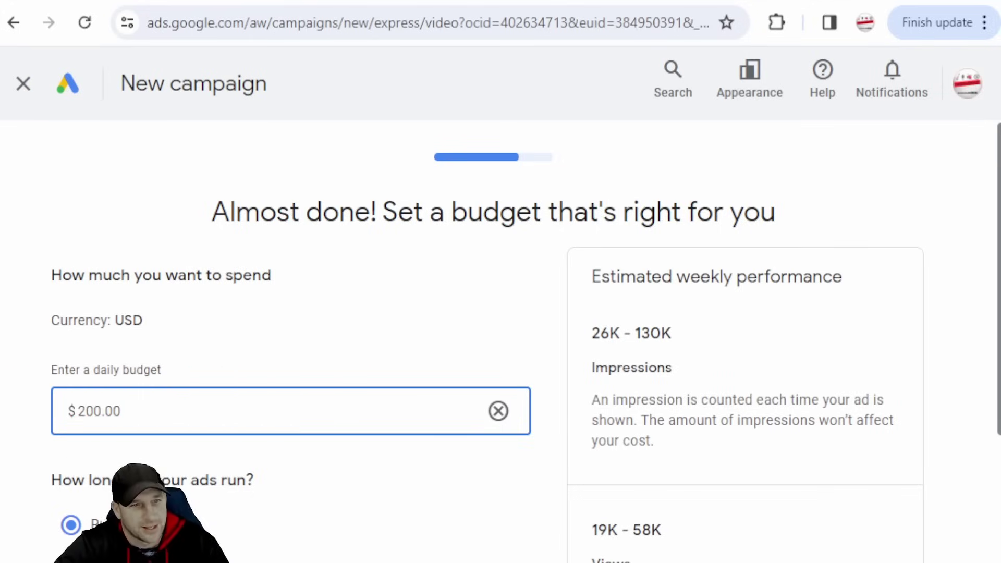
Step: Replace the 200 daily budget with 10 so the campaign spends $10.00 per day
key("BackSpace")
key("BackSpace")
key("BackSpace")
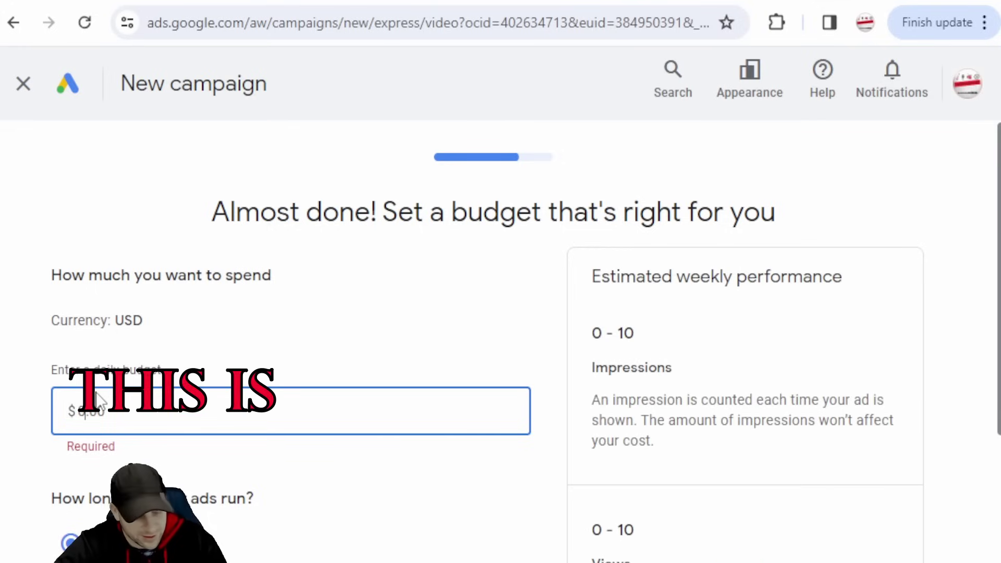
type("10")
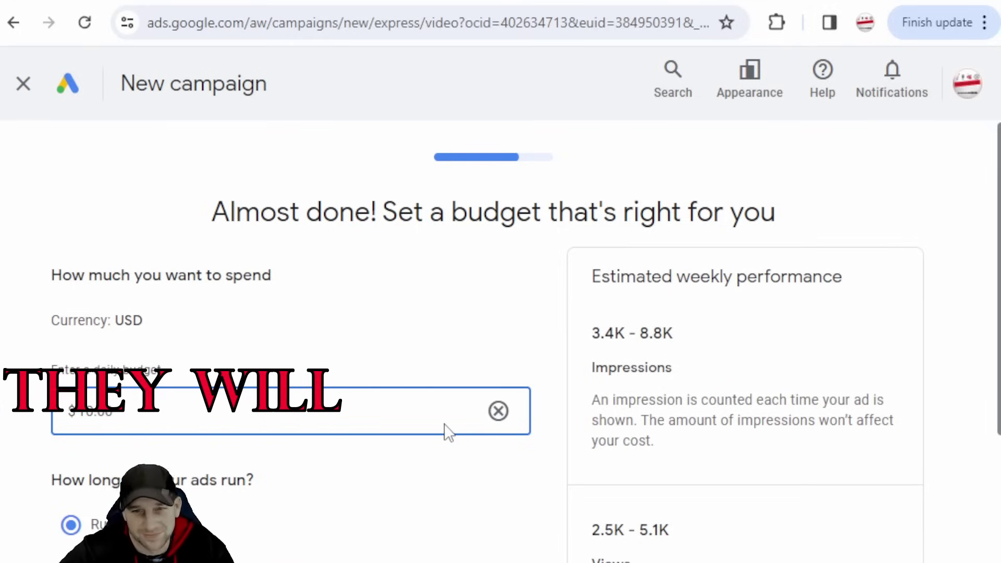
scroll(389, 469, "down", 4)
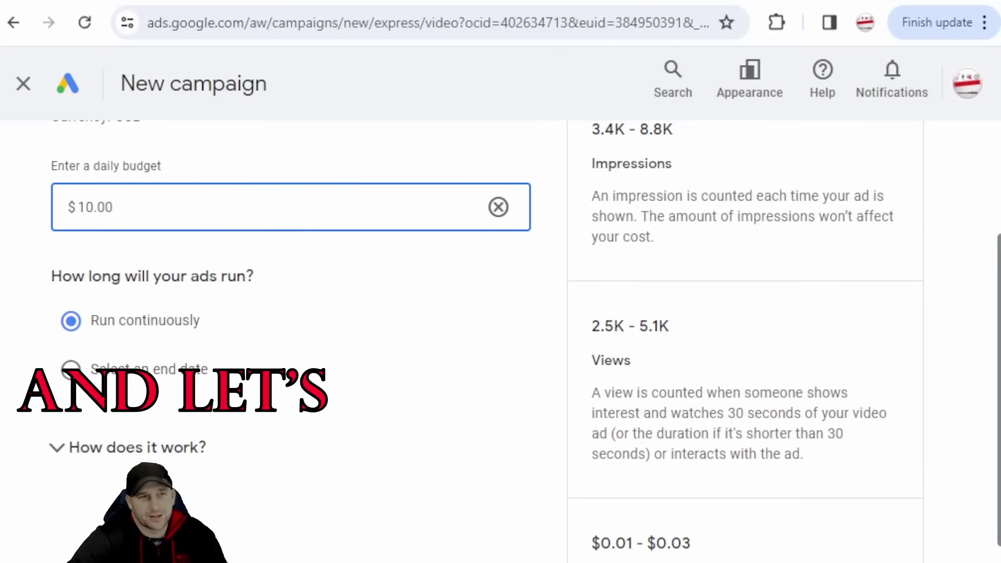
scroll(320, 396, "up", 2)
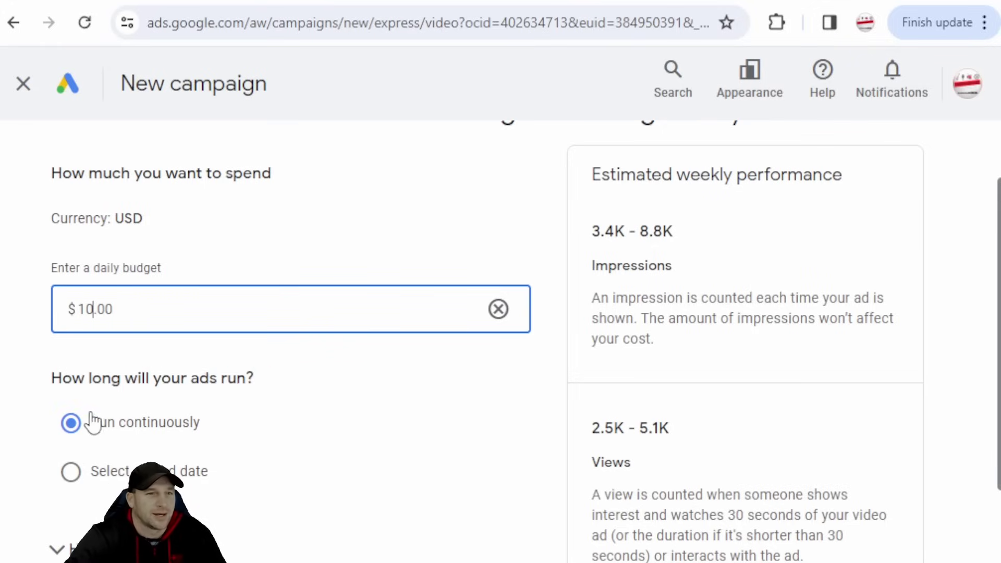
Step: Give the ads an end date of January 19, 2024
left_click(73, 474)
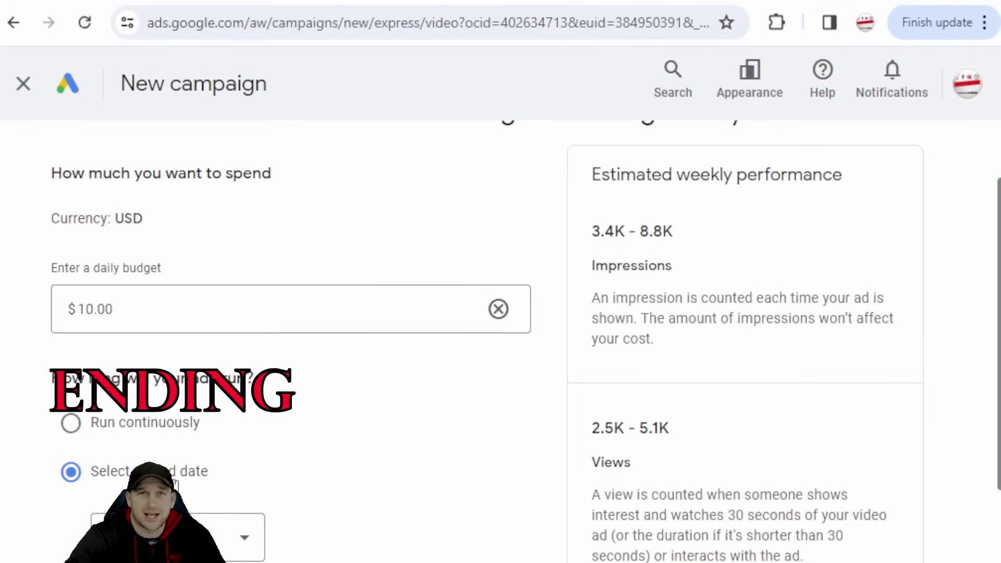
left_click(247, 537)
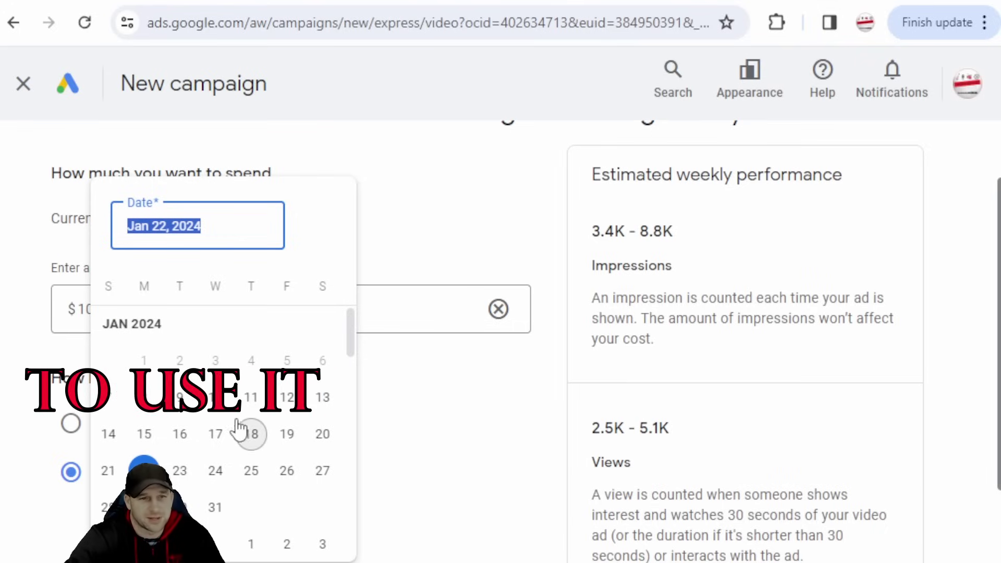
left_click(290, 438)
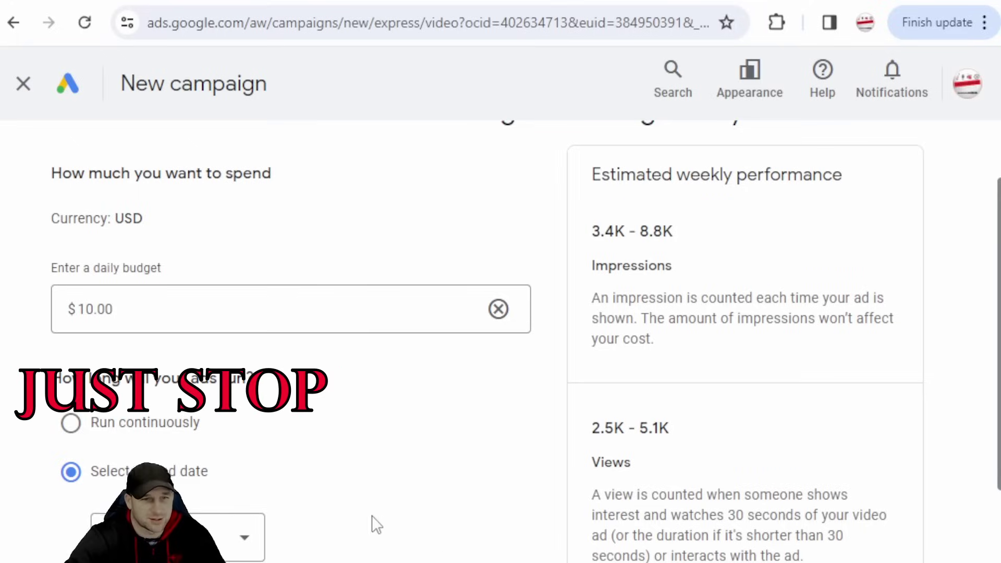
Step: Move on to the campaign review step
scroll(302, 508, "down", 4)
scroll(301, 514, "up", 6)
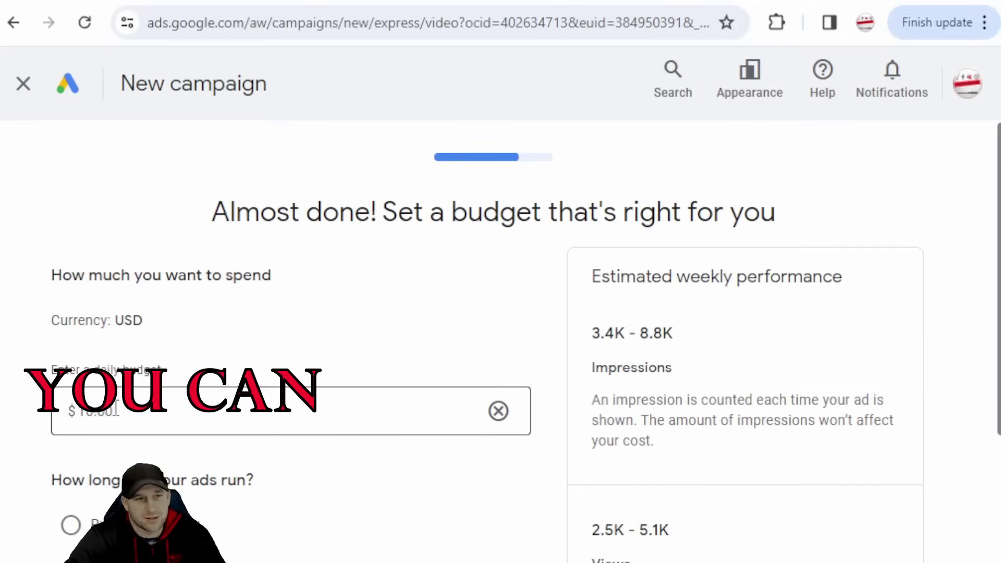
scroll(471, 502, "down", 5)
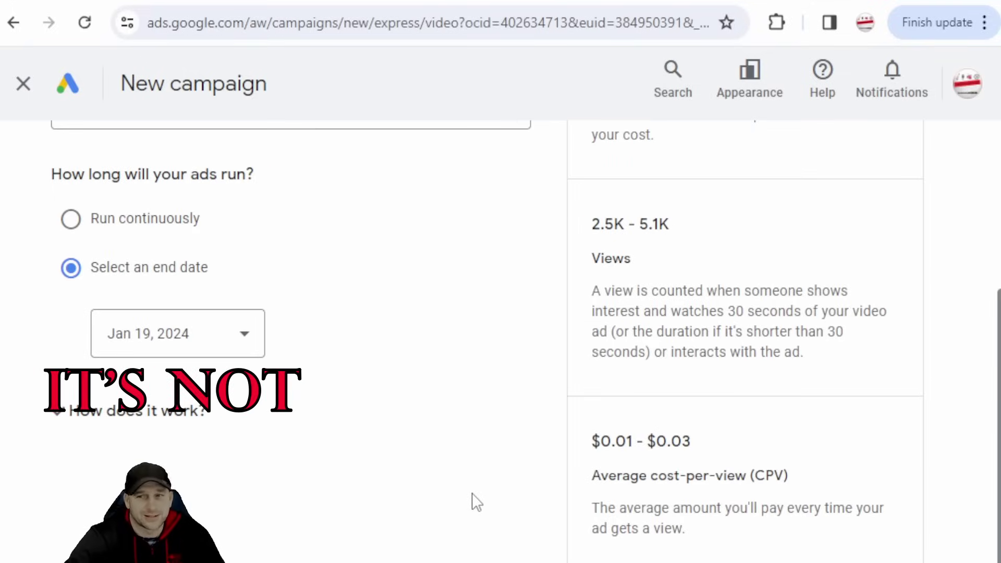
scroll(476, 506, "down", 2)
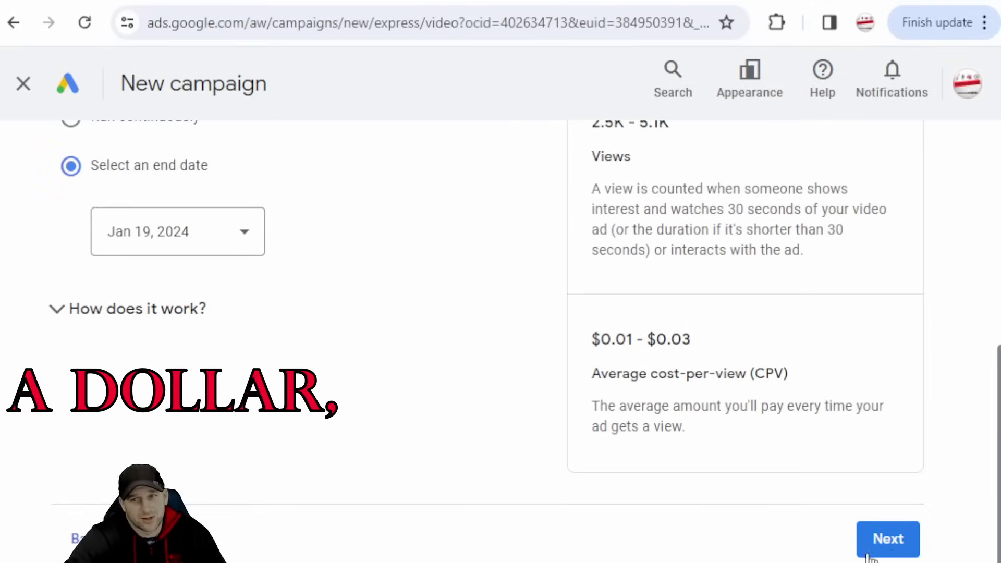
left_click(887, 553)
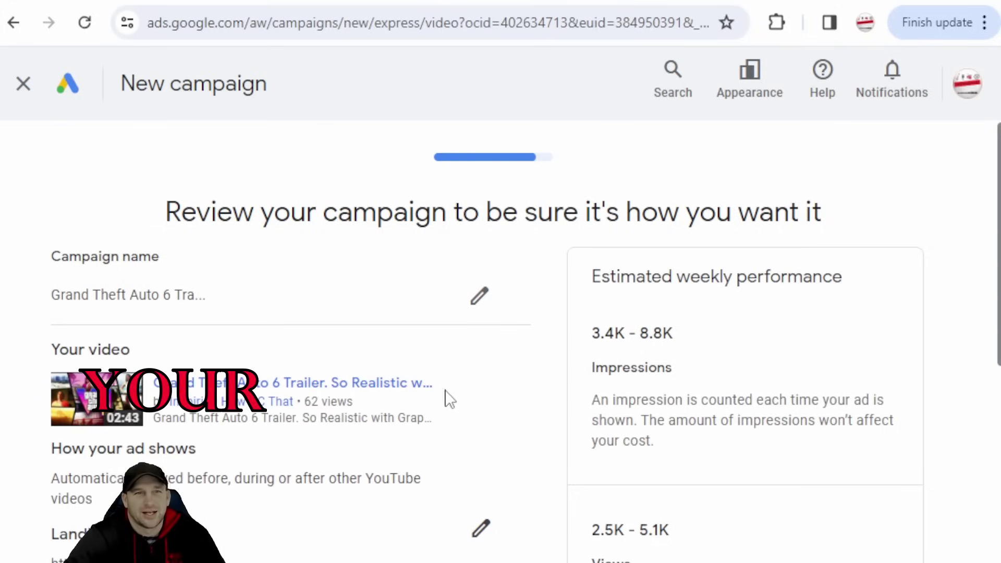
scroll(435, 404, "down", 2)
scroll(417, 416, "down", 6)
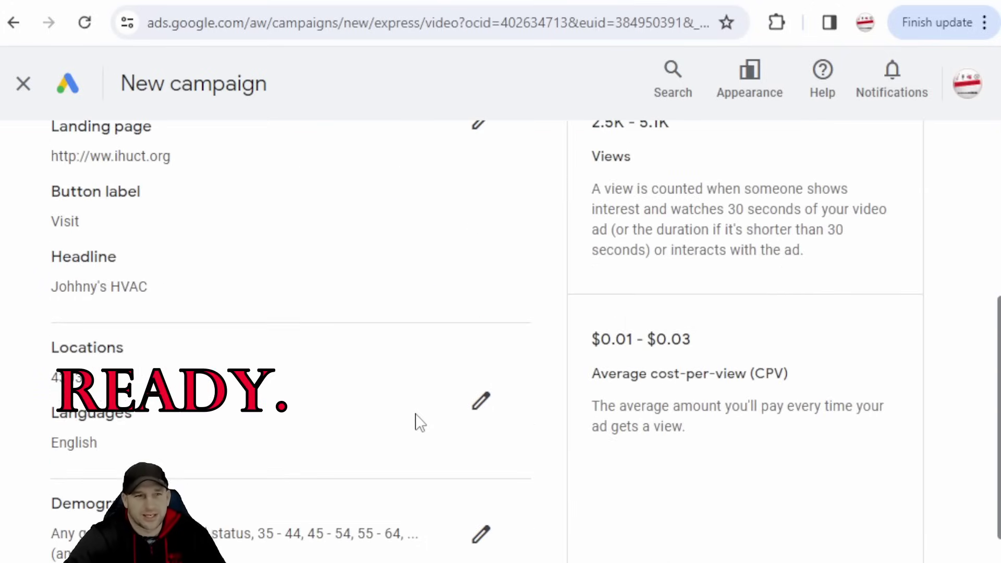
scroll(206, 331, "up", 4)
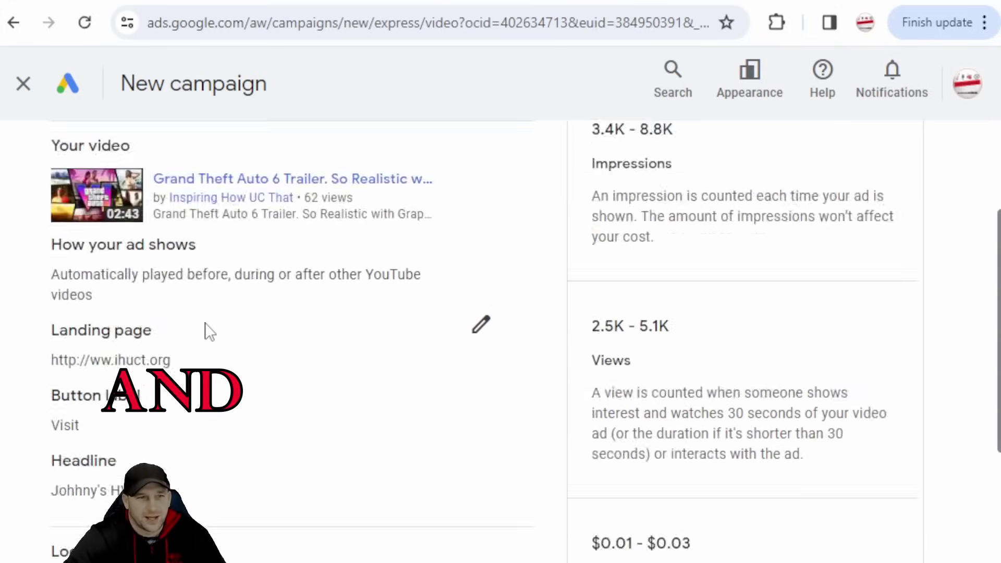
scroll(206, 330, "down", 2)
scroll(209, 331, "down", 2)
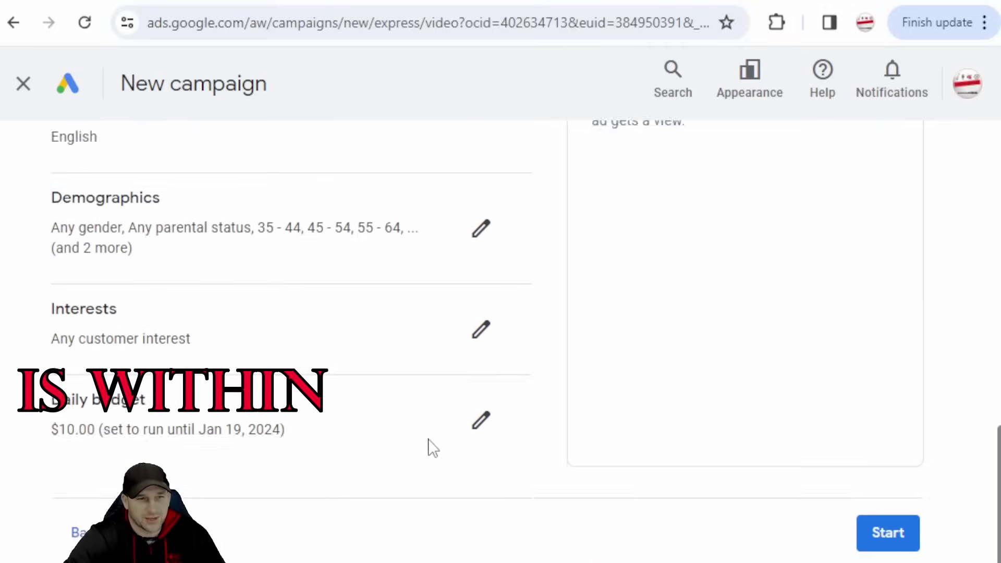
scroll(440, 416, "up", 2)
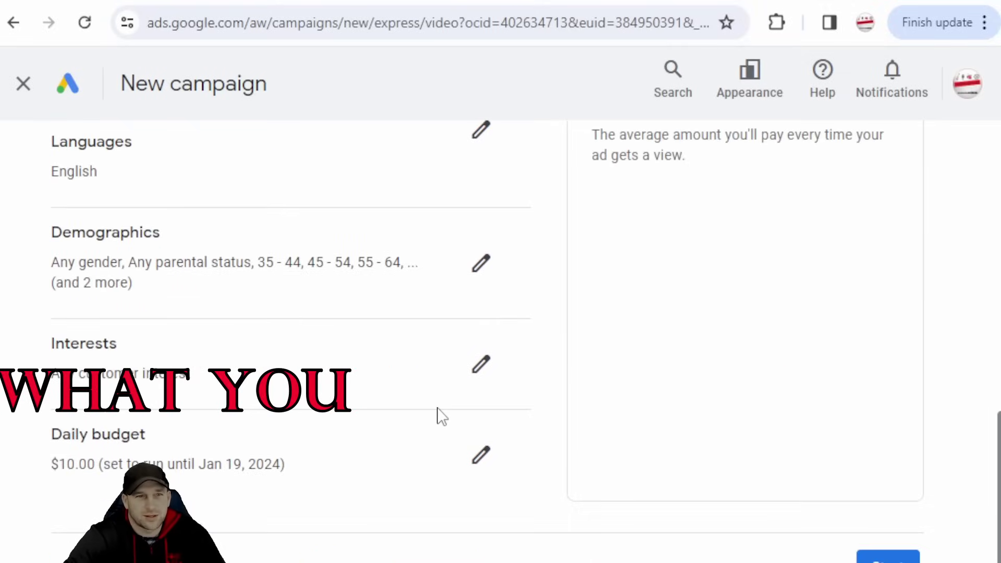
scroll(440, 414, "up", 8)
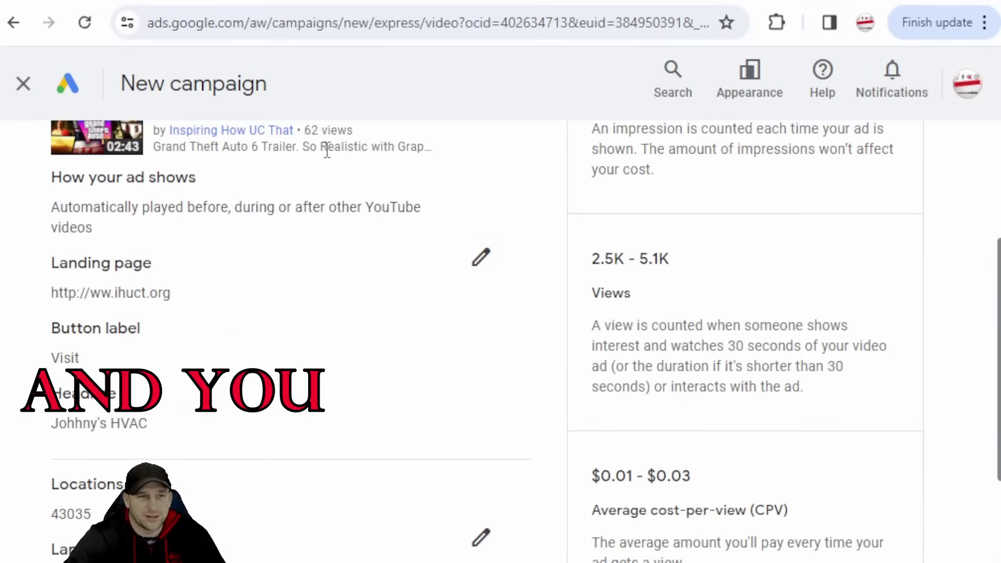
scroll(327, 151, "up", 5)
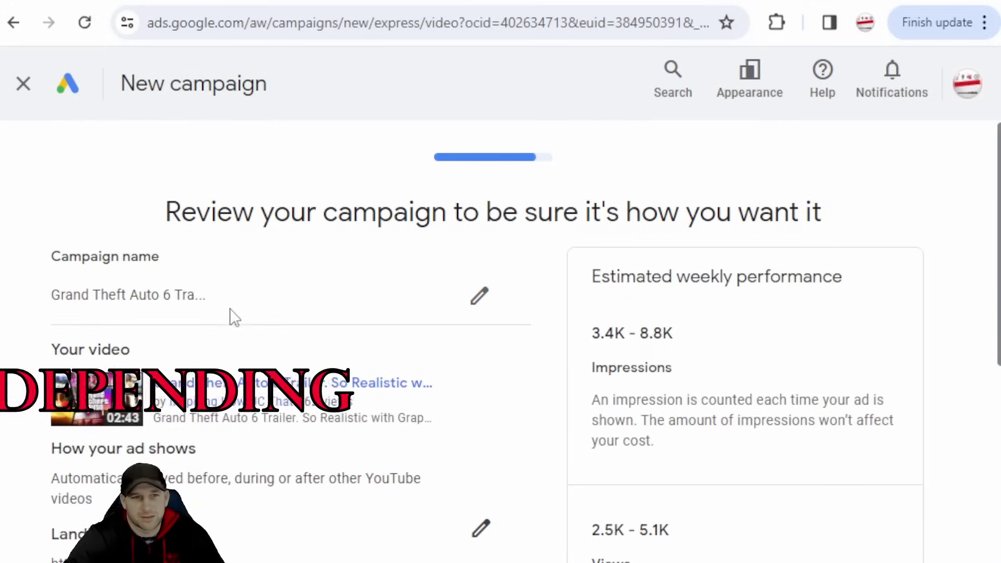
scroll(245, 357, "down", 2)
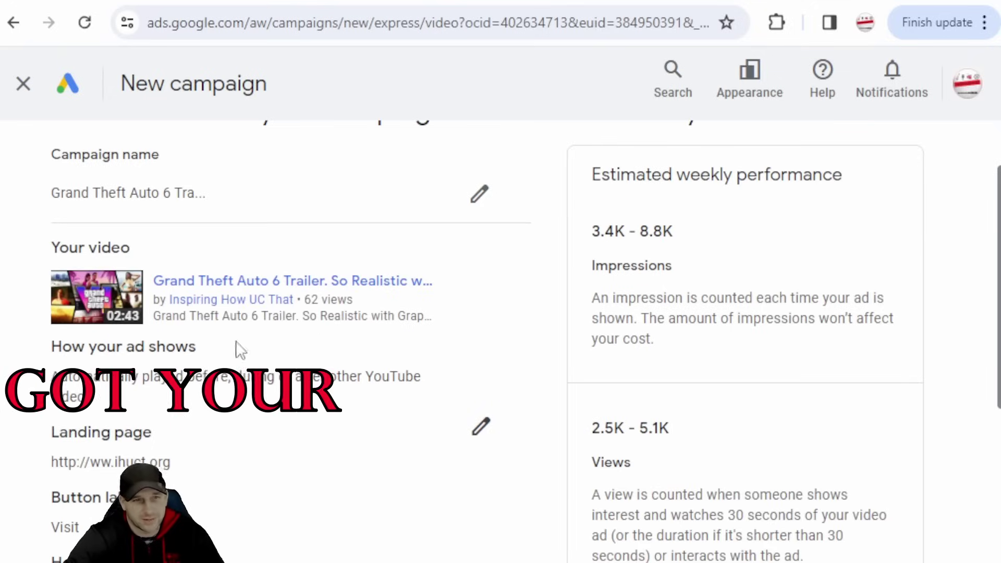
scroll(204, 516, "down", 2)
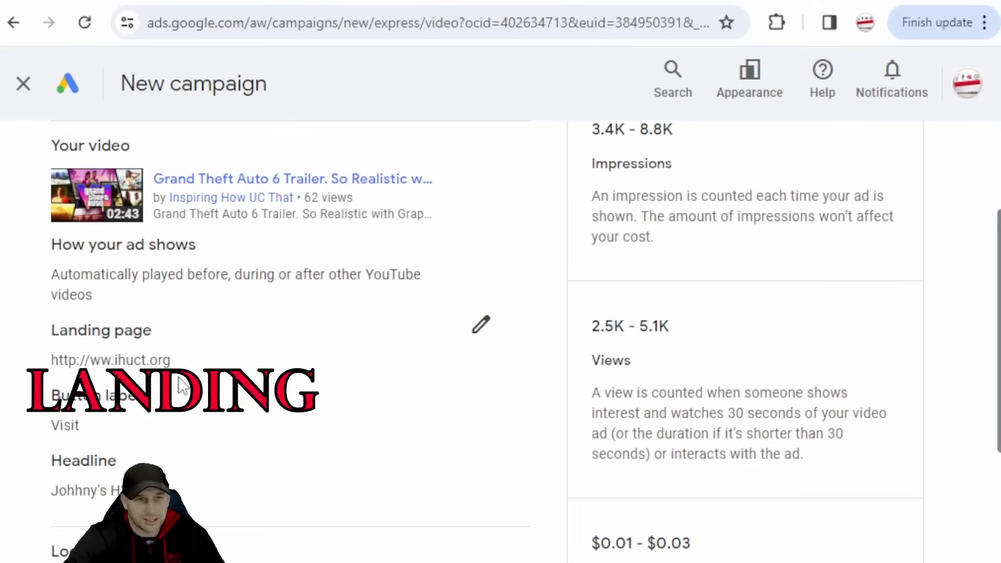